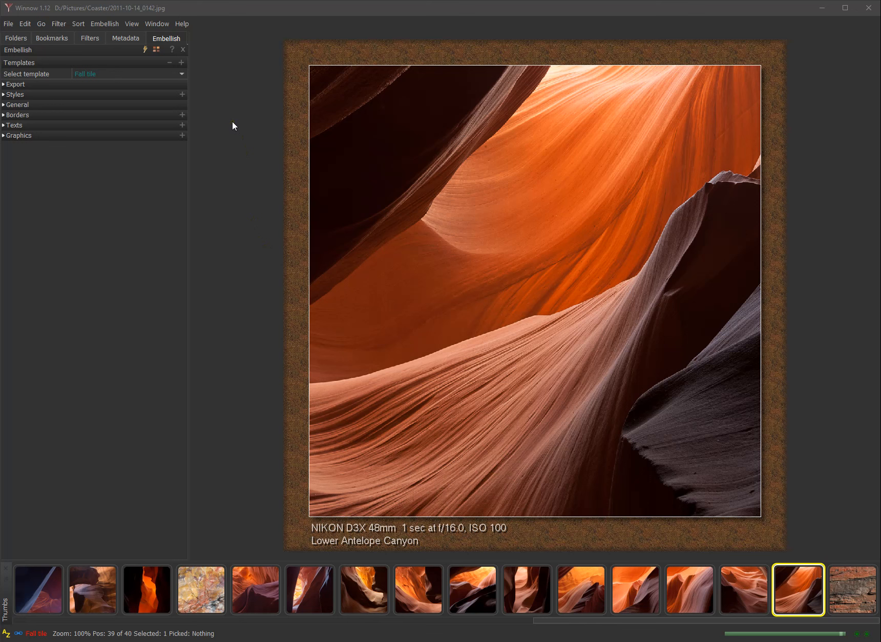
Duplicate the Fall tile template and switch back to the original Fall tile template.
{"action": "right_click", "coordinate": [95, 74]}
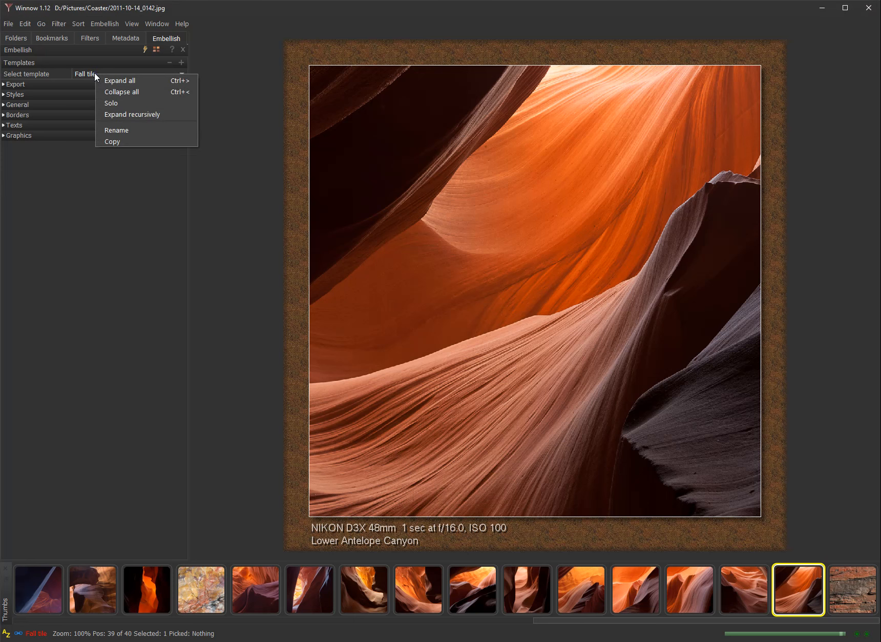
{"action": "left_click", "coordinate": [112, 140]}
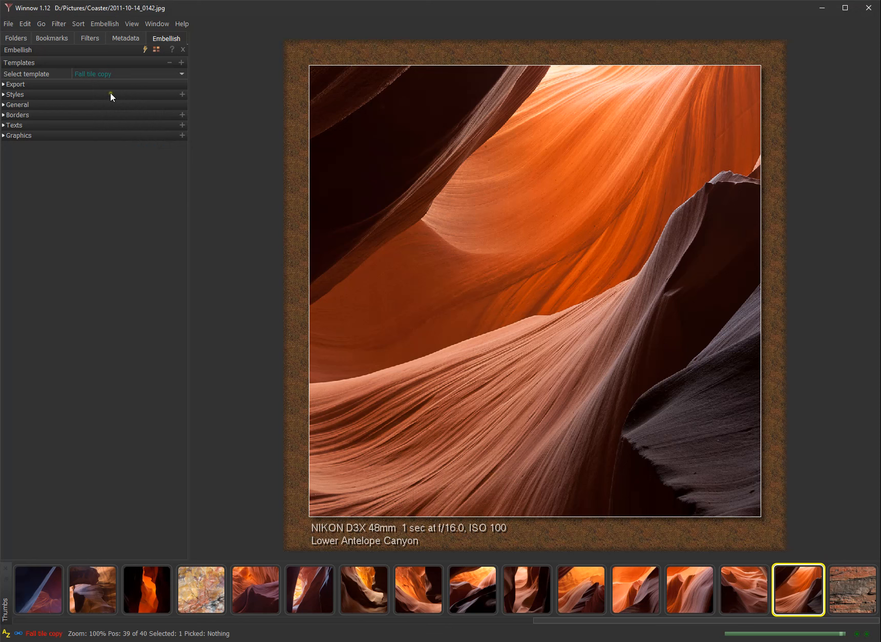
{"action": "left_click", "coordinate": [136, 74]}
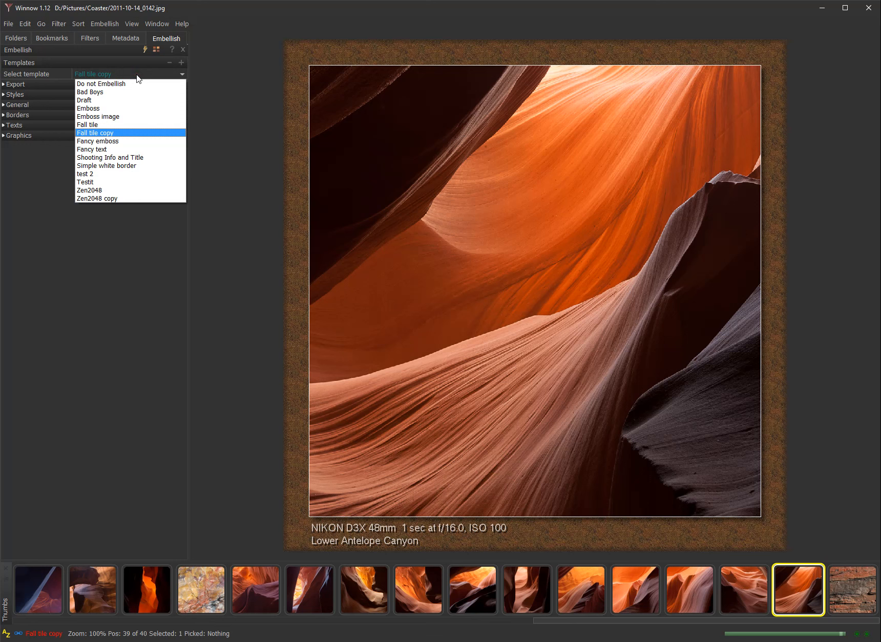
{"action": "left_click", "coordinate": [93, 123]}
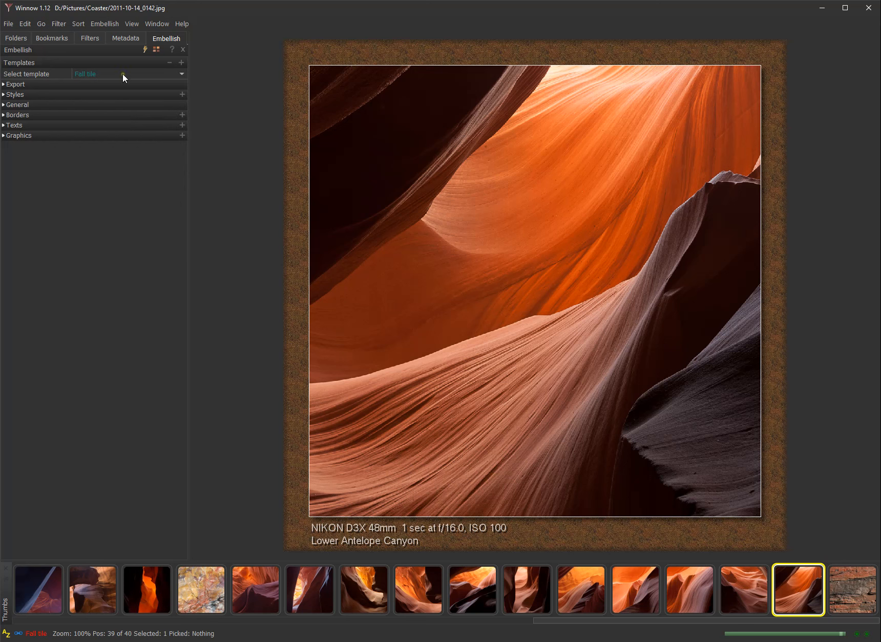
Create a new Embellish template named Fall.
{"action": "left_click", "coordinate": [182, 63]}
{"action": "type", "text": "Fall"}
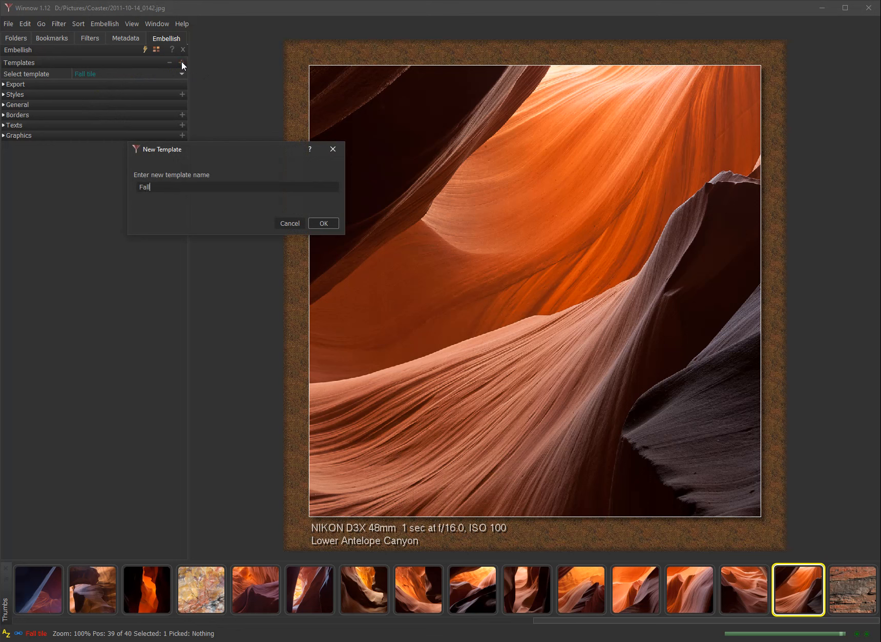
{"action": "left_click", "coordinate": [328, 223]}
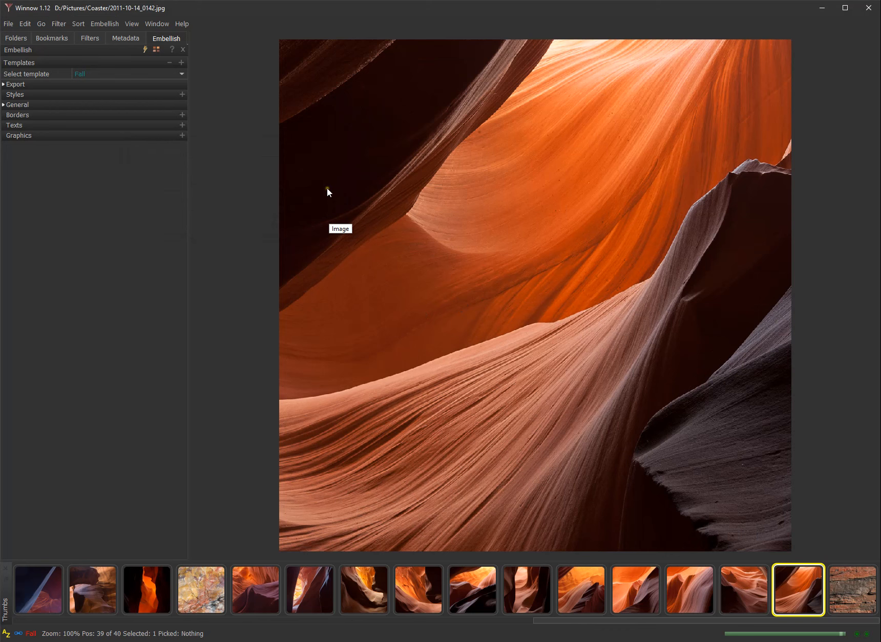
Set the export subfolder name of the Fall template to Fall Tile.
{"action": "left_click", "coordinate": [91, 82]}
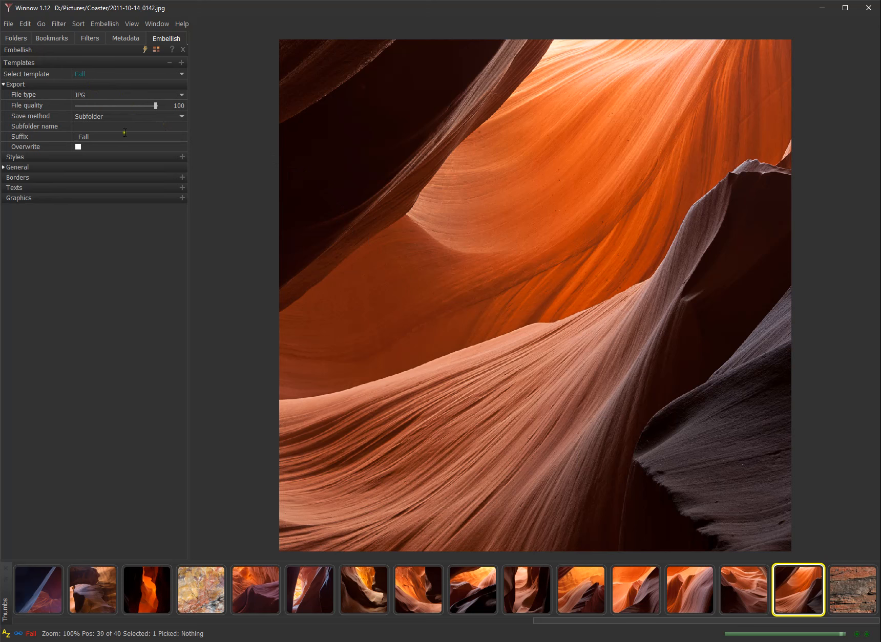
{"action": "left_click", "coordinate": [95, 125]}
{"action": "type", "text": "Fall Tile"}
Review which styles the Fall tile template uses and return to the Fall template.
{"action": "left_click", "coordinate": [176, 72]}
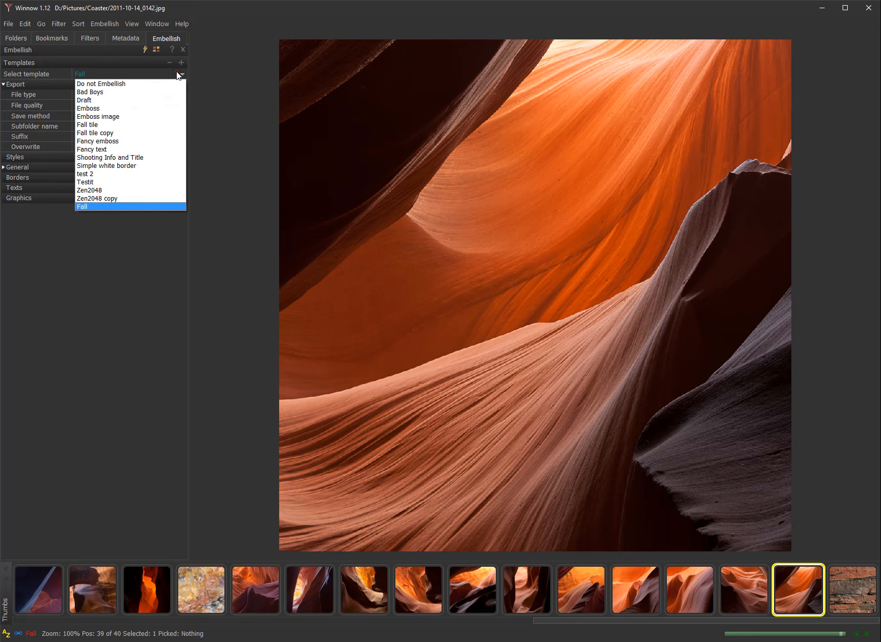
{"action": "left_click", "coordinate": [135, 123]}
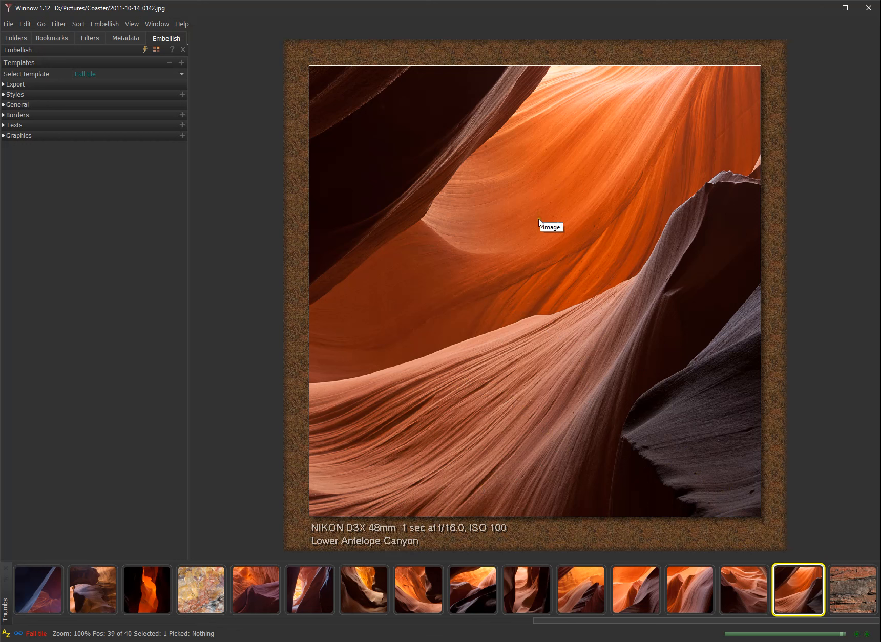
{"action": "left_click", "coordinate": [50, 95]}
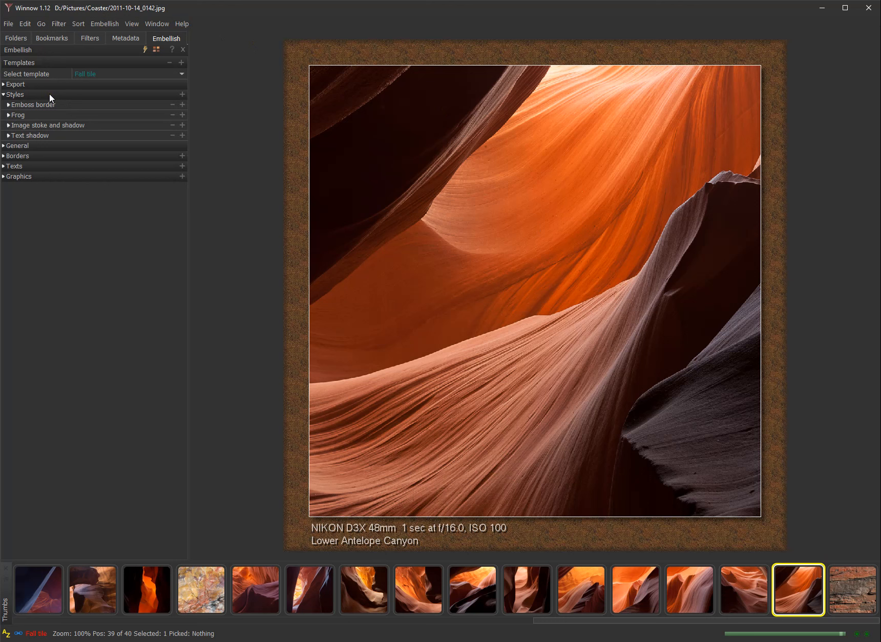
{"action": "left_click", "coordinate": [50, 96]}
{"action": "left_click", "coordinate": [168, 73]}
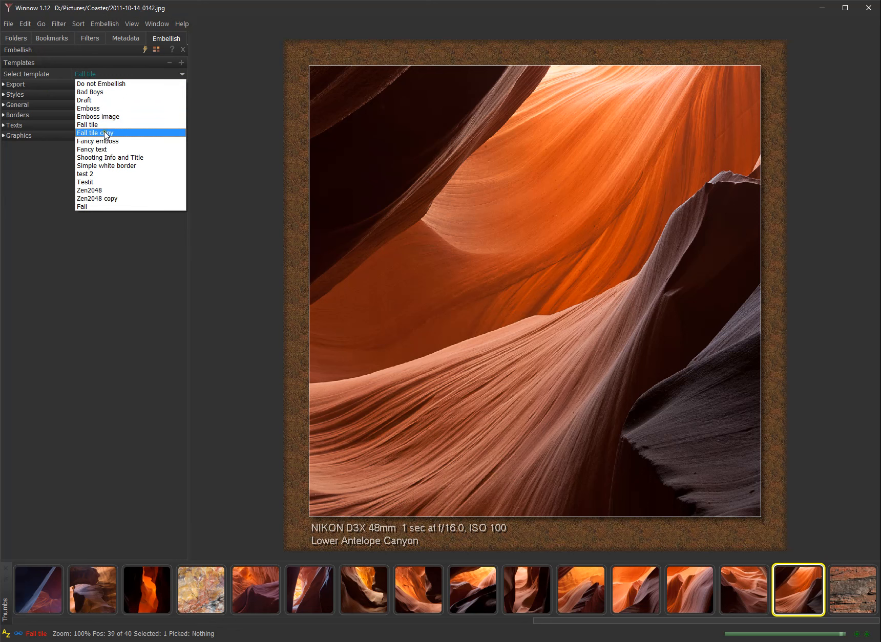
{"action": "left_click", "coordinate": [104, 207]}
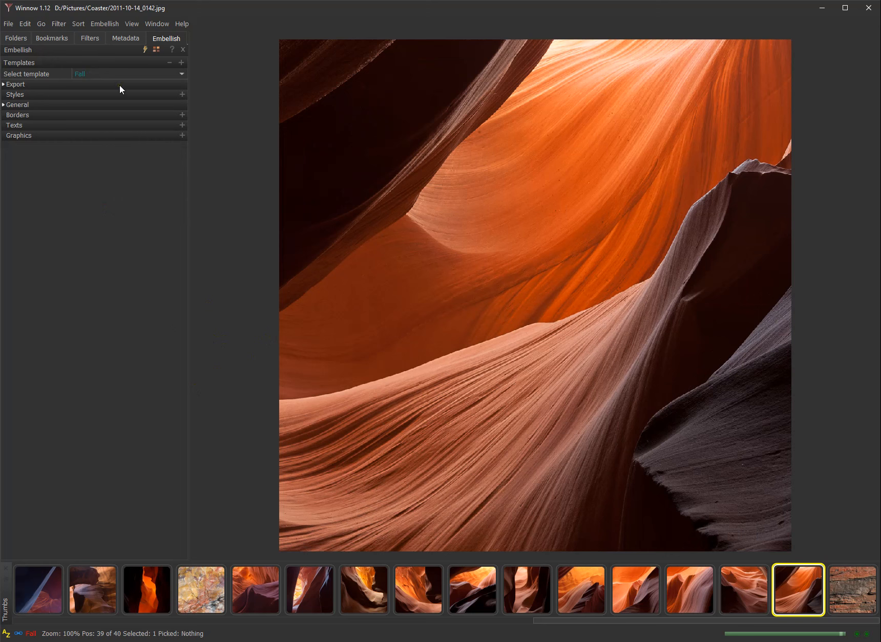
Add a style named Border with an Emboss effect to the Fall template.
{"action": "left_click", "coordinate": [180, 93]}
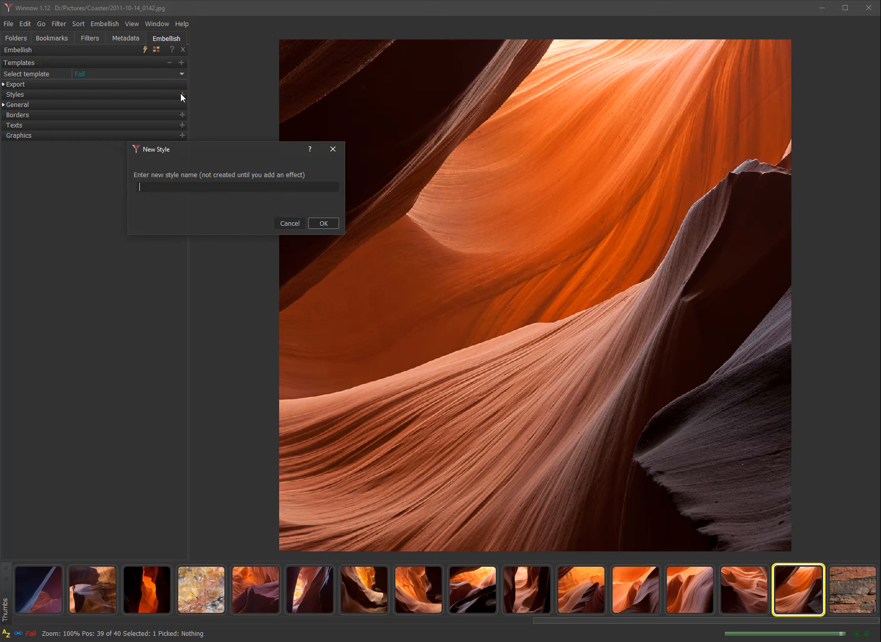
{"action": "type", "text": "Border"}
{"action": "left_click", "coordinate": [326, 224]}
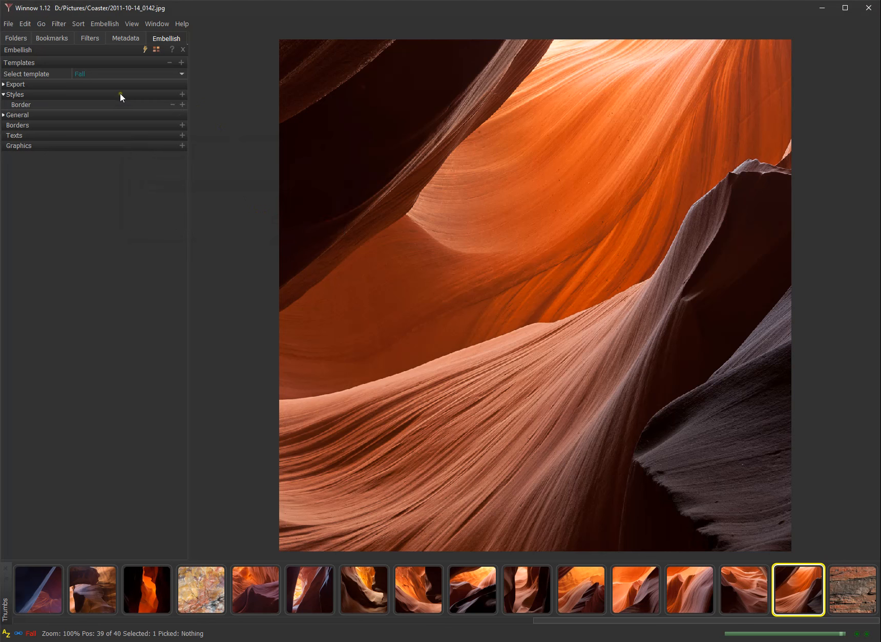
{"action": "left_click", "coordinate": [180, 104]}
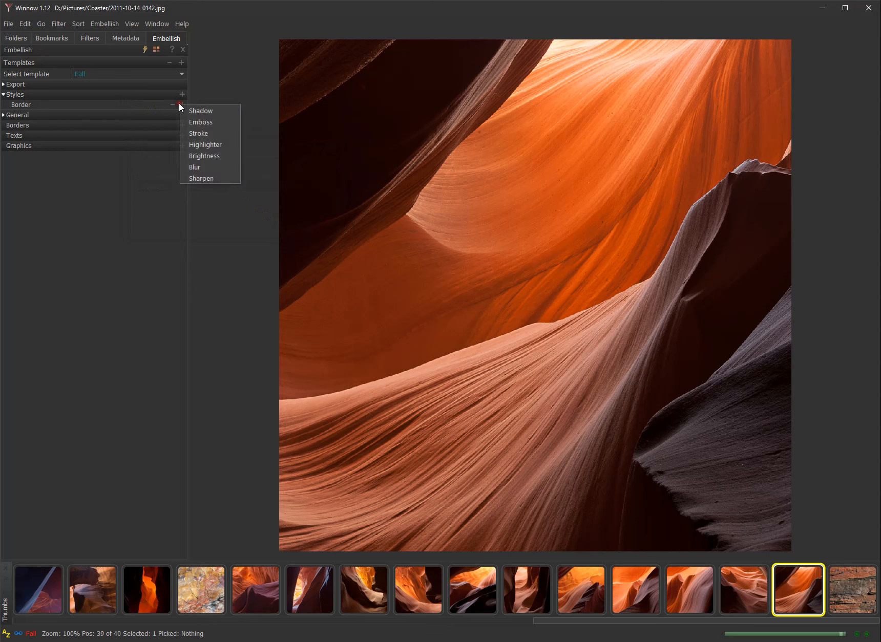
{"action": "left_click", "coordinate": [205, 122]}
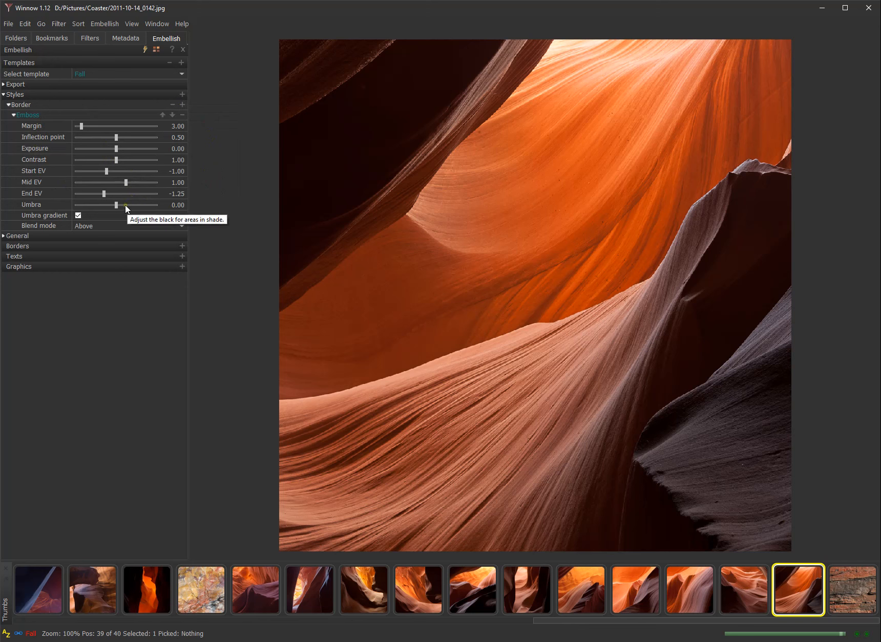
Add a style named Frog with a Shadow effect to the Fall template.
{"action": "left_click", "coordinate": [182, 95]}
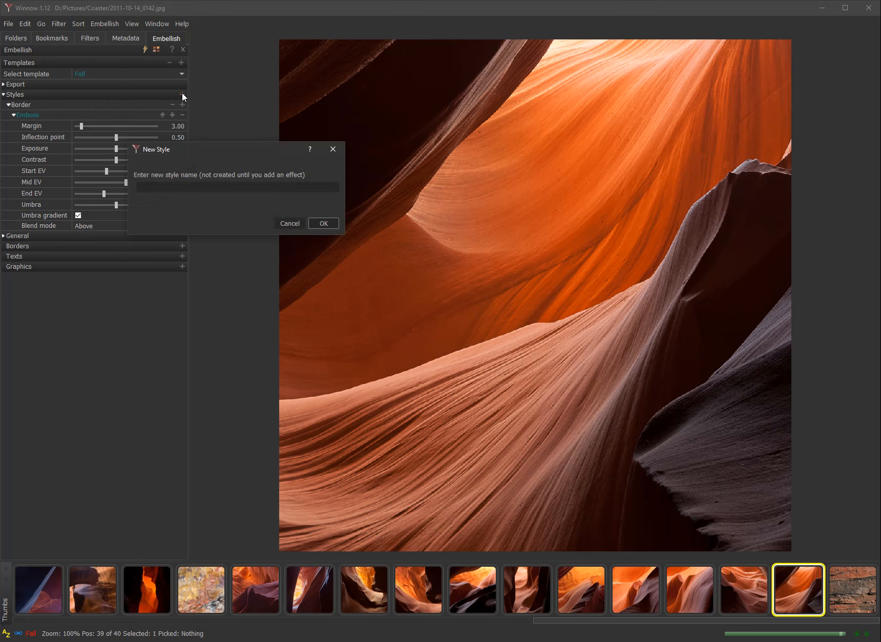
{"action": "type", "text": "Frog"}
{"action": "left_click", "coordinate": [324, 223]}
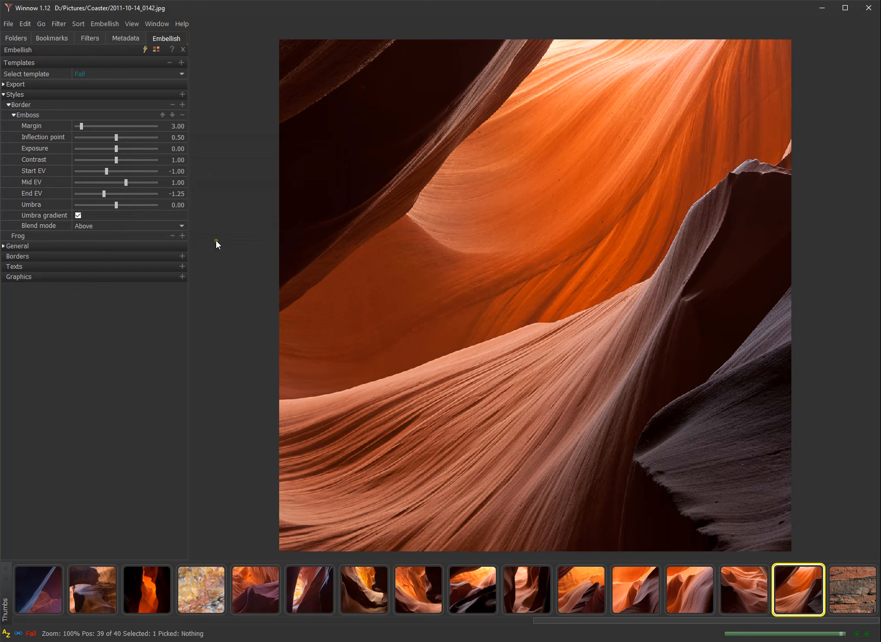
{"action": "left_click", "coordinate": [182, 236]}
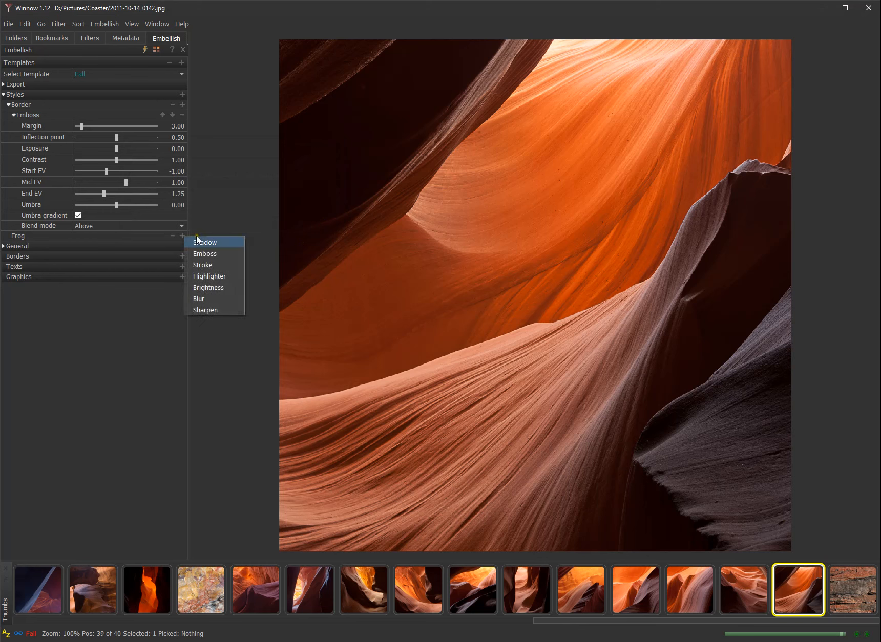
{"action": "left_click", "coordinate": [197, 239]}
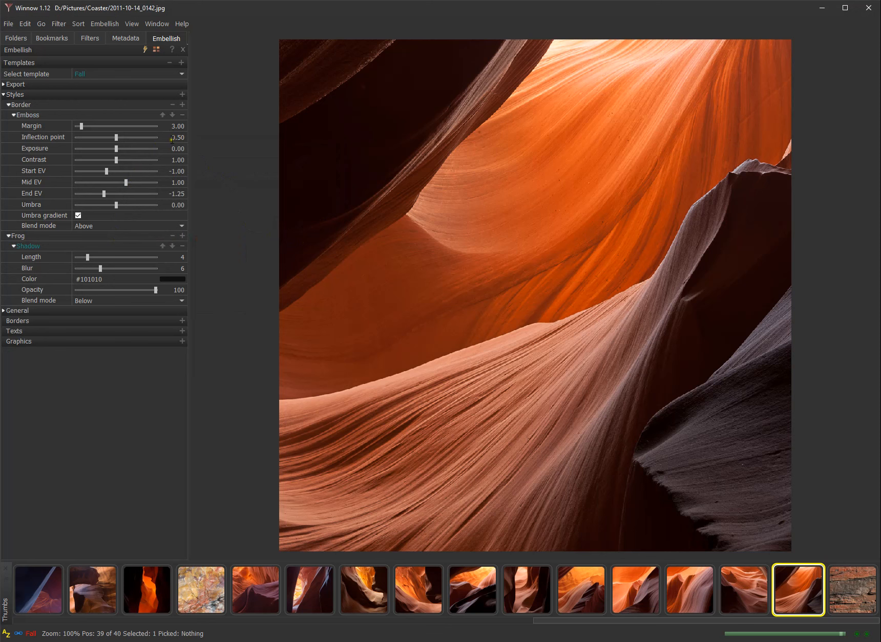
Add a style named Image with Stroke and Shadow effects, and collapse the Image, Frog and Border styles.
{"action": "left_click", "coordinate": [182, 94]}
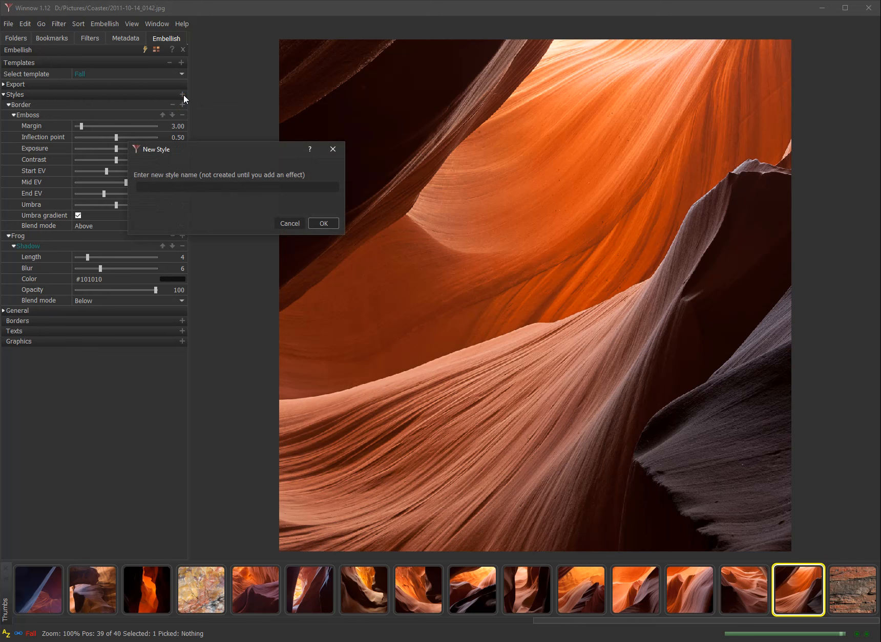
{"action": "type", "text": "Image"}
{"action": "left_click", "coordinate": [323, 223]}
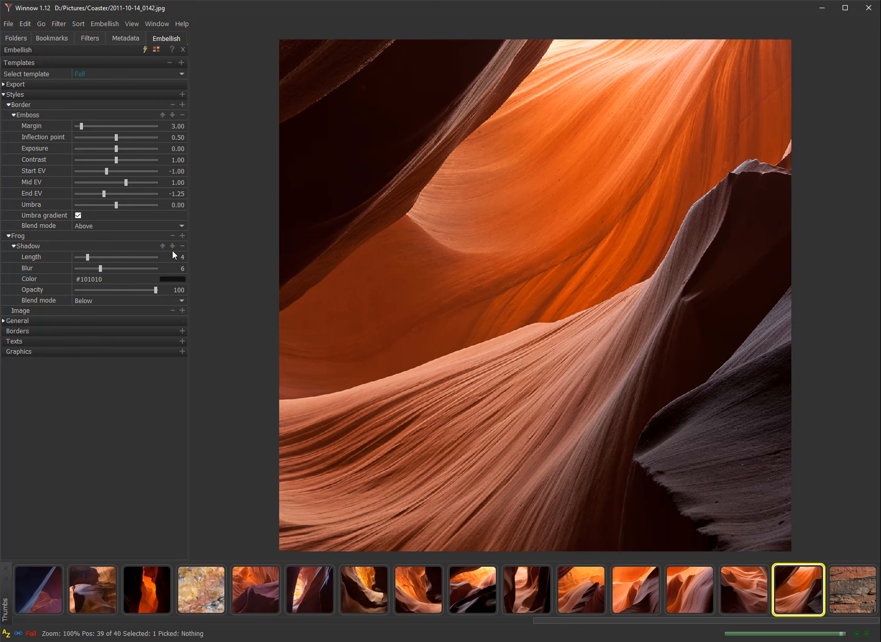
{"action": "left_click", "coordinate": [182, 310]}
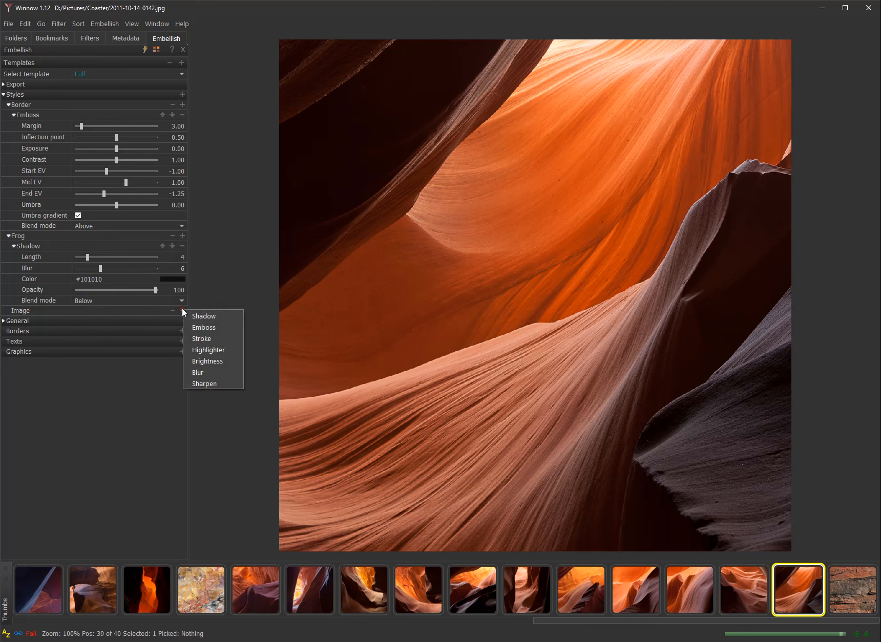
{"action": "left_click", "coordinate": [207, 334]}
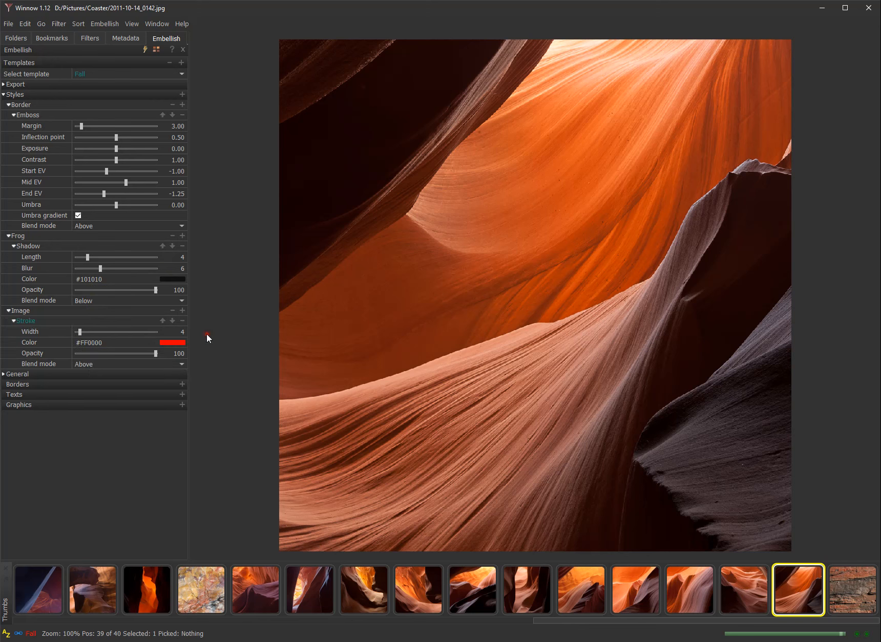
{"action": "left_click", "coordinate": [182, 310]}
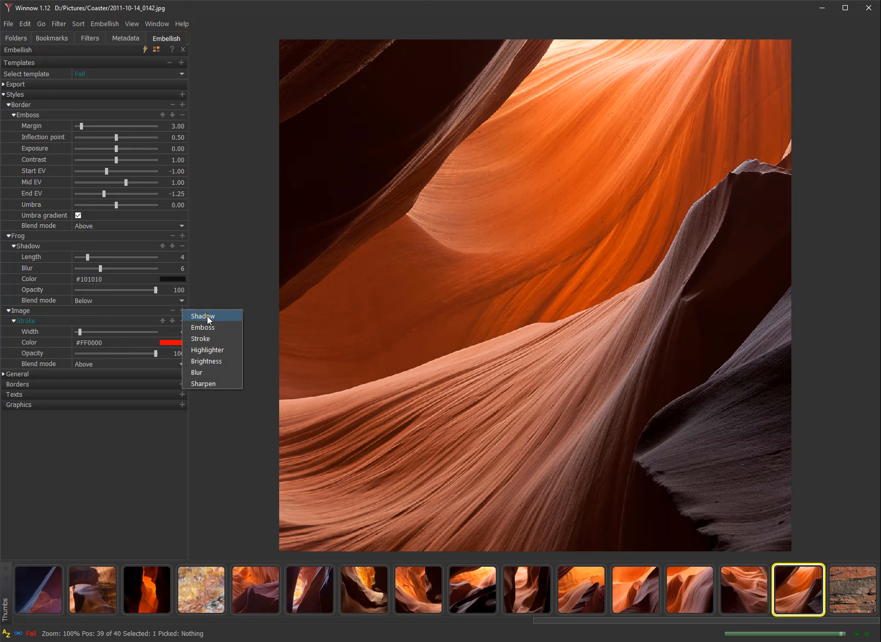
{"action": "left_click", "coordinate": [207, 315]}
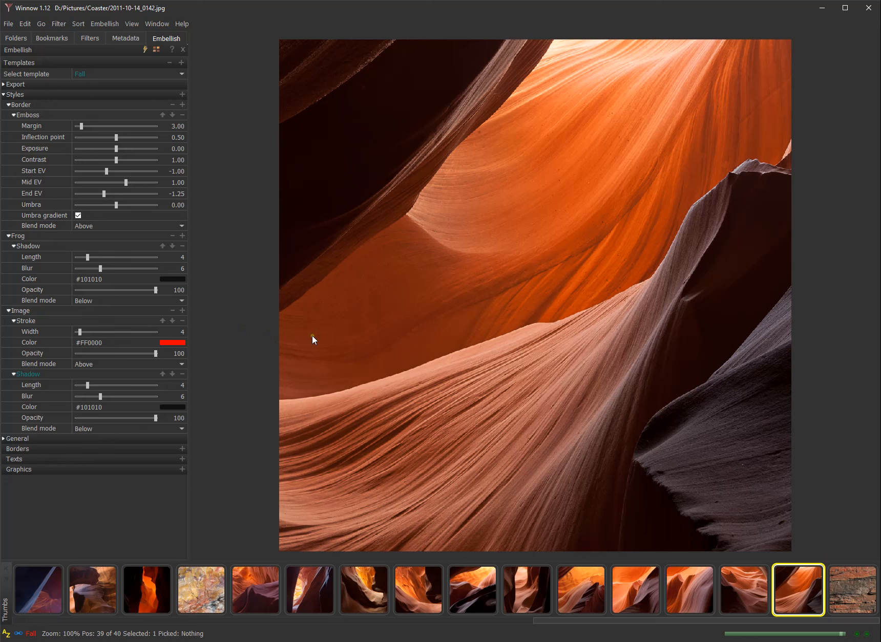
{"action": "left_click", "coordinate": [29, 309]}
{"action": "left_click", "coordinate": [16, 234]}
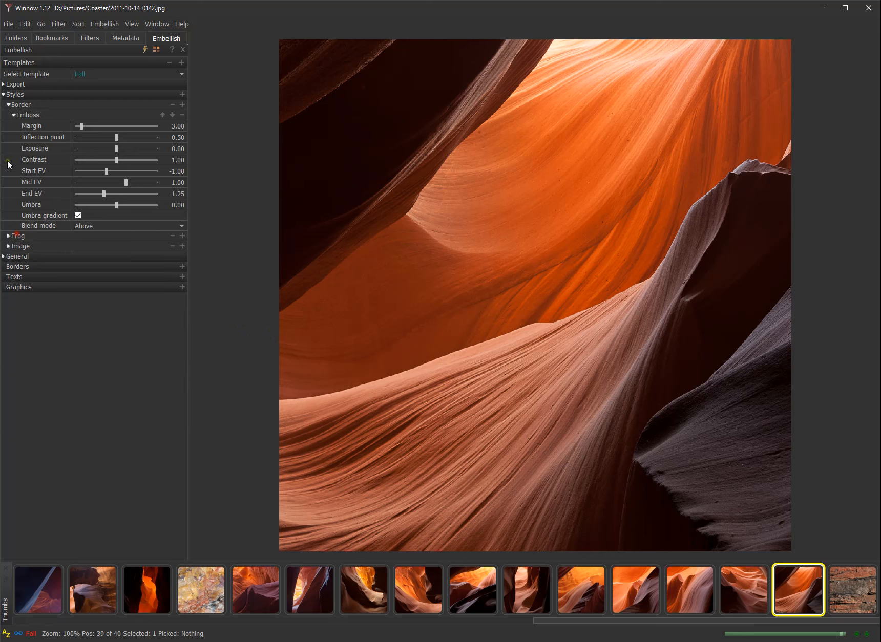
{"action": "left_click", "coordinate": [14, 105]}
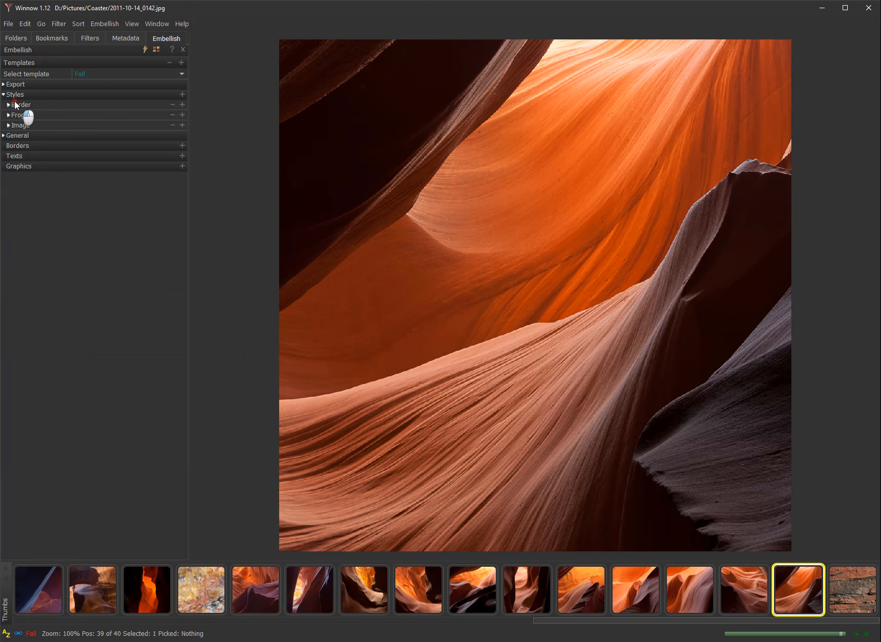
Add a style named Text with a Shadow effect and collapse its settings.
{"action": "left_click", "coordinate": [182, 94]}
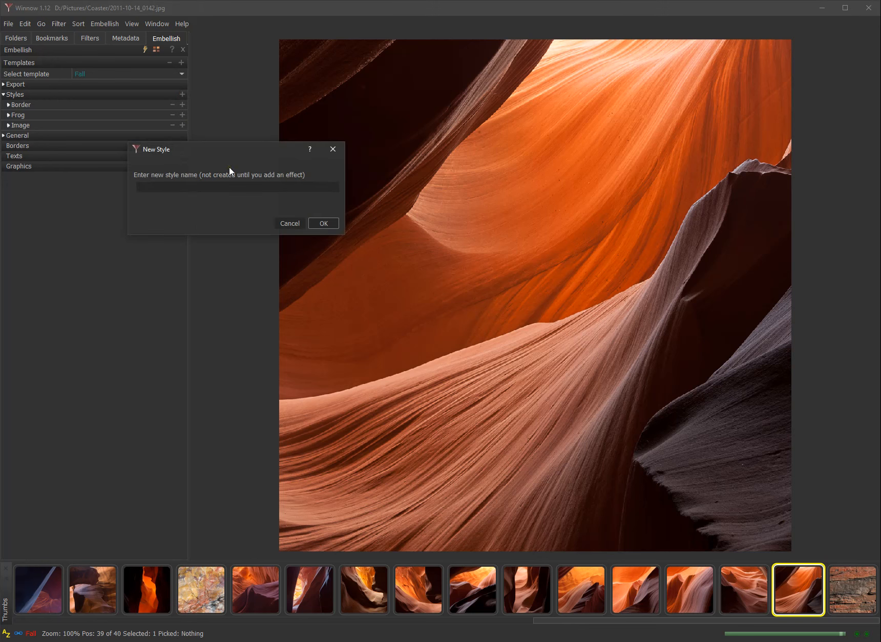
{"action": "type", "text": "Text"}
{"action": "left_click", "coordinate": [331, 224]}
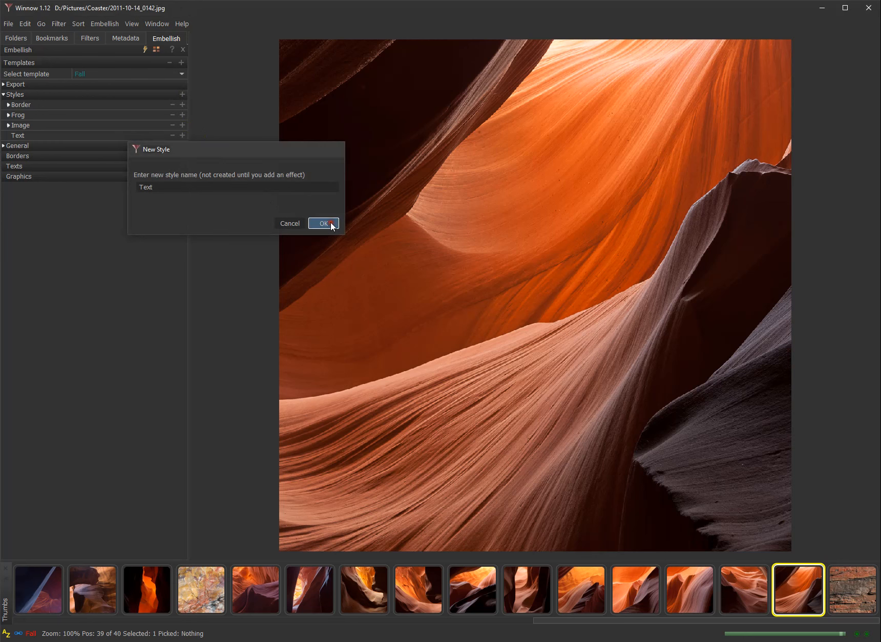
{"action": "left_click", "coordinate": [183, 135]}
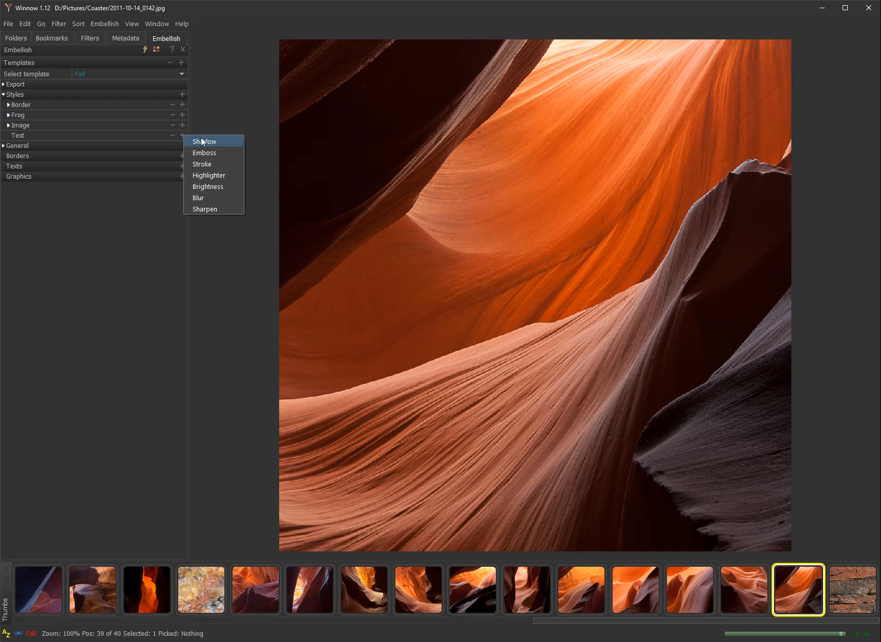
{"action": "left_click", "coordinate": [201, 140]}
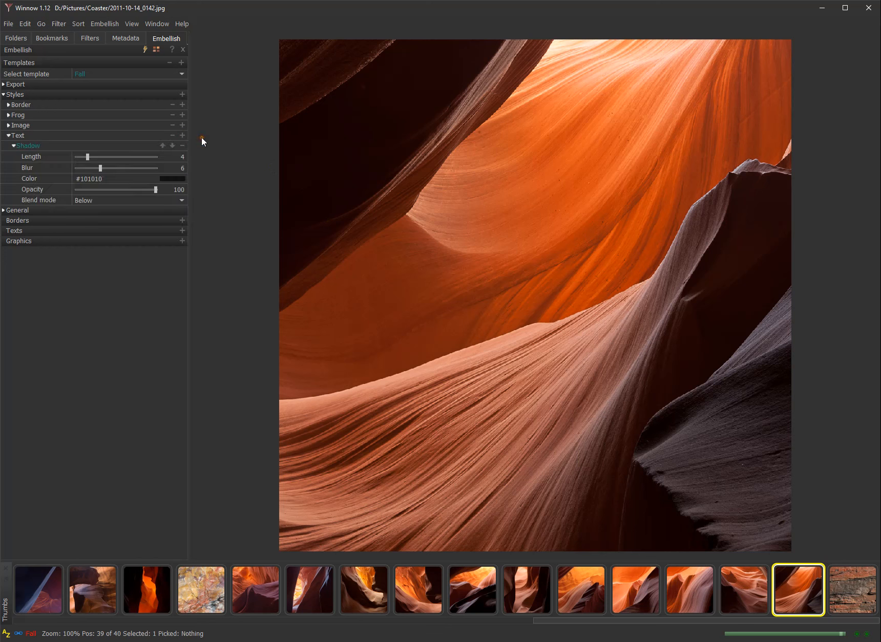
{"action": "left_click", "coordinate": [14, 135]}
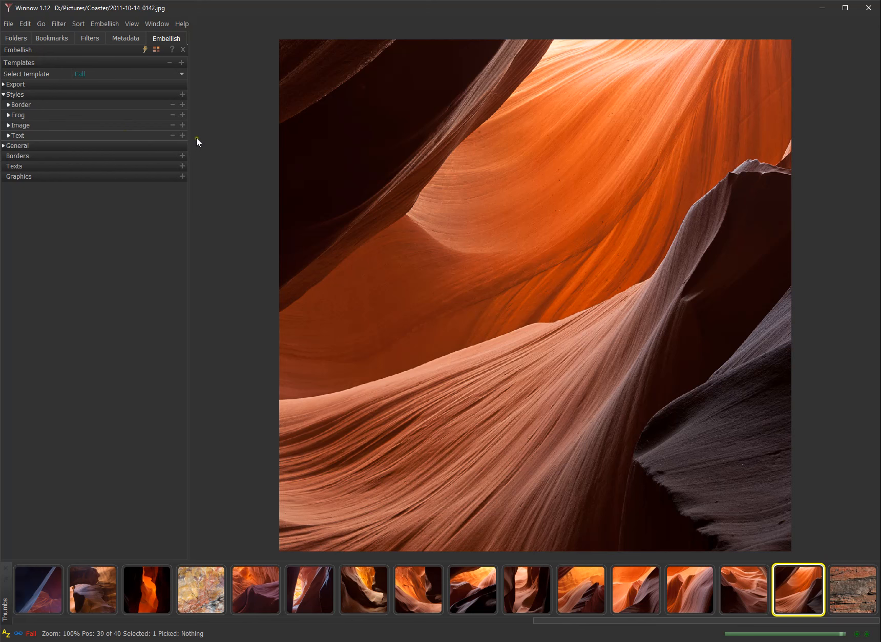
Apply the Image style to the photo in the general settings, and add a first border to the template.
{"action": "left_click", "coordinate": [44, 146]}
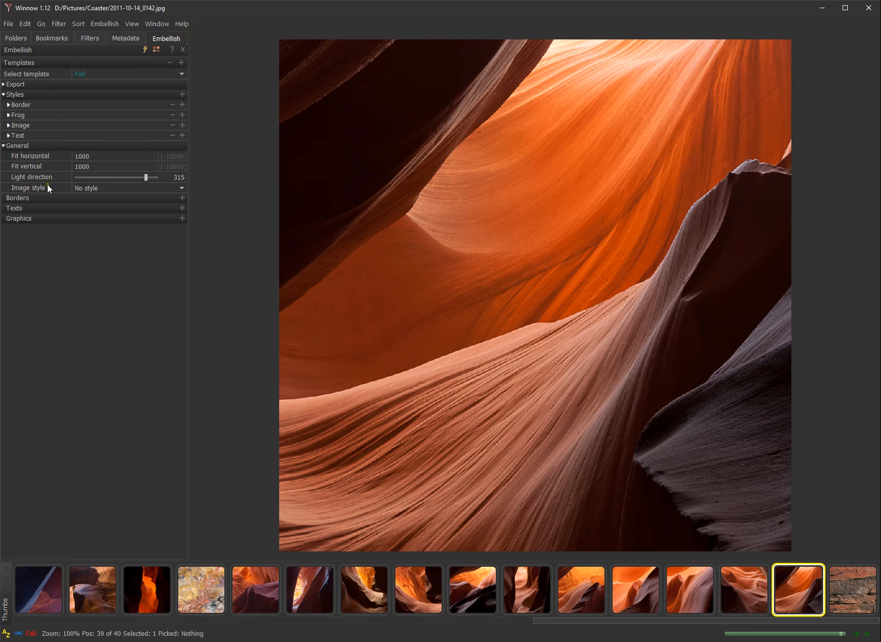
{"action": "left_click", "coordinate": [110, 185]}
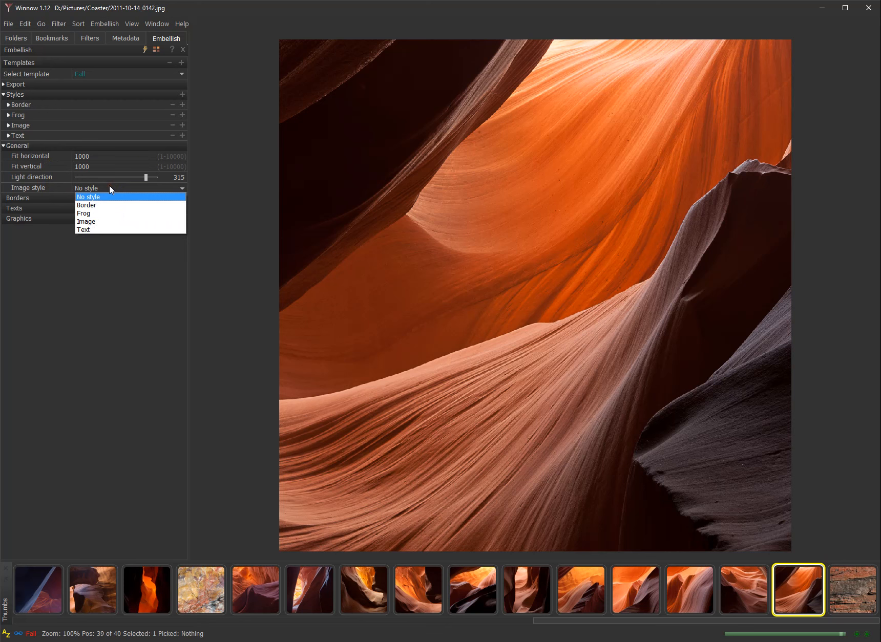
{"action": "left_click", "coordinate": [112, 221]}
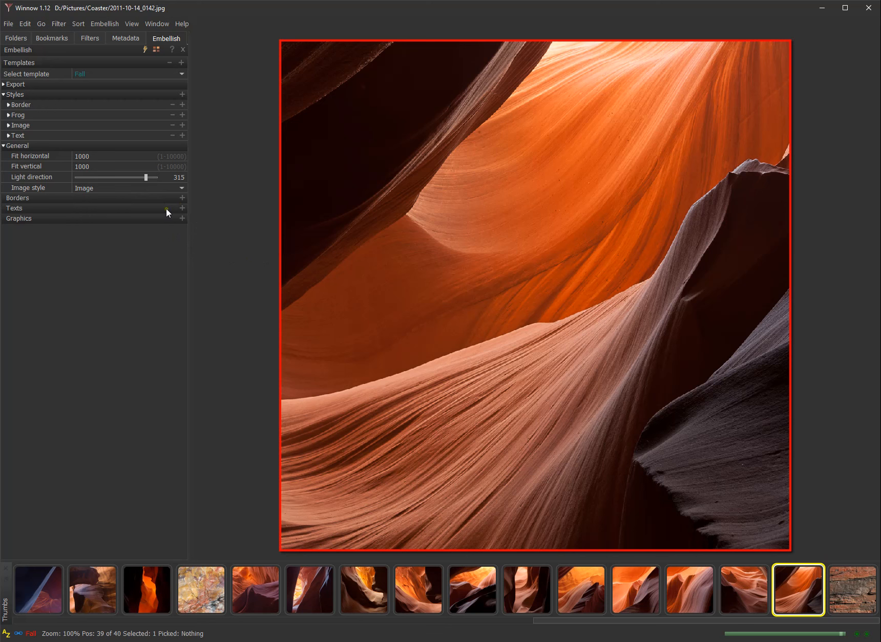
{"action": "left_click", "coordinate": [25, 144]}
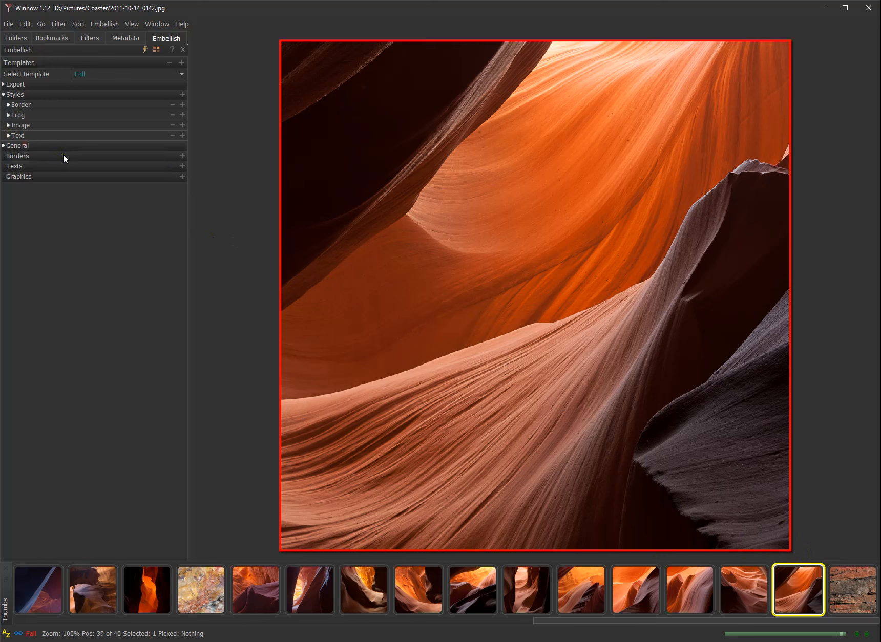
{"action": "left_click", "coordinate": [181, 156]}
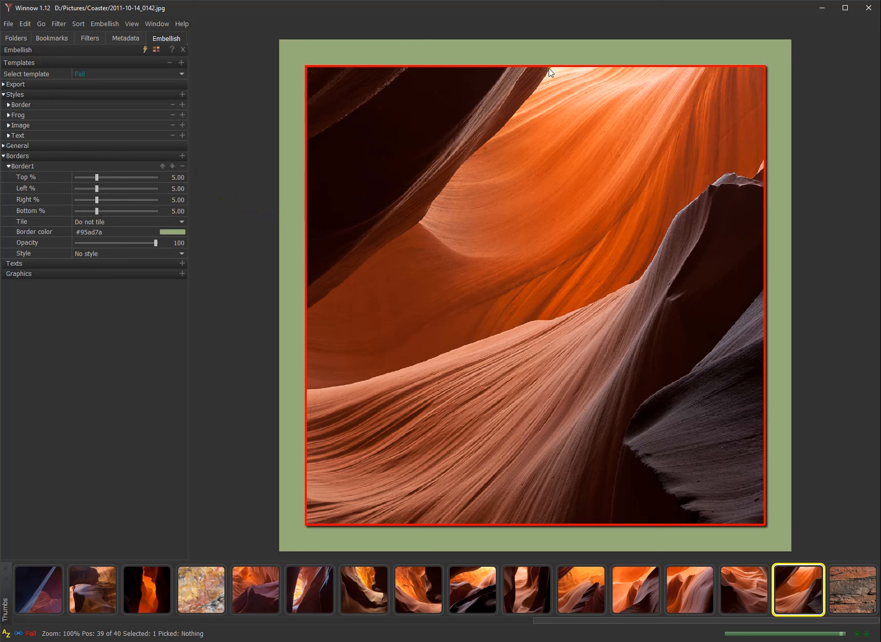
Try a second border moved outside the first one, and delete it.
{"action": "left_click", "coordinate": [182, 155]}
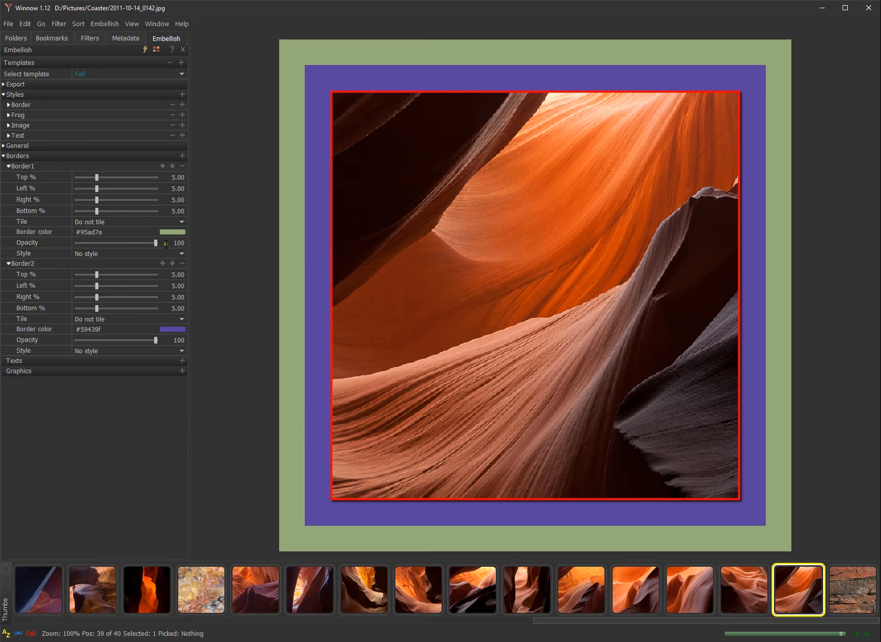
{"action": "left_click", "coordinate": [162, 263]}
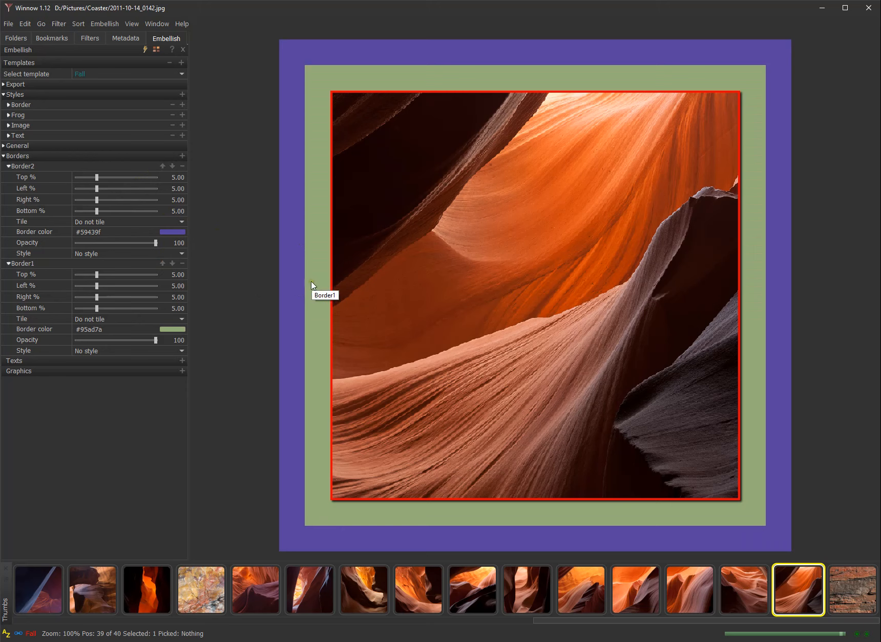
{"action": "left_click", "coordinate": [182, 166]}
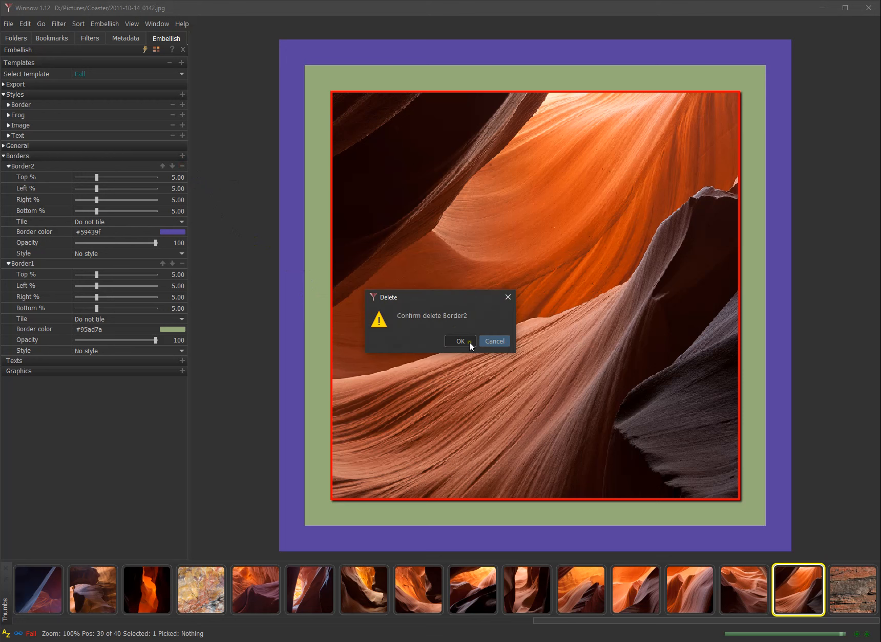
{"action": "left_click", "coordinate": [455, 342]}
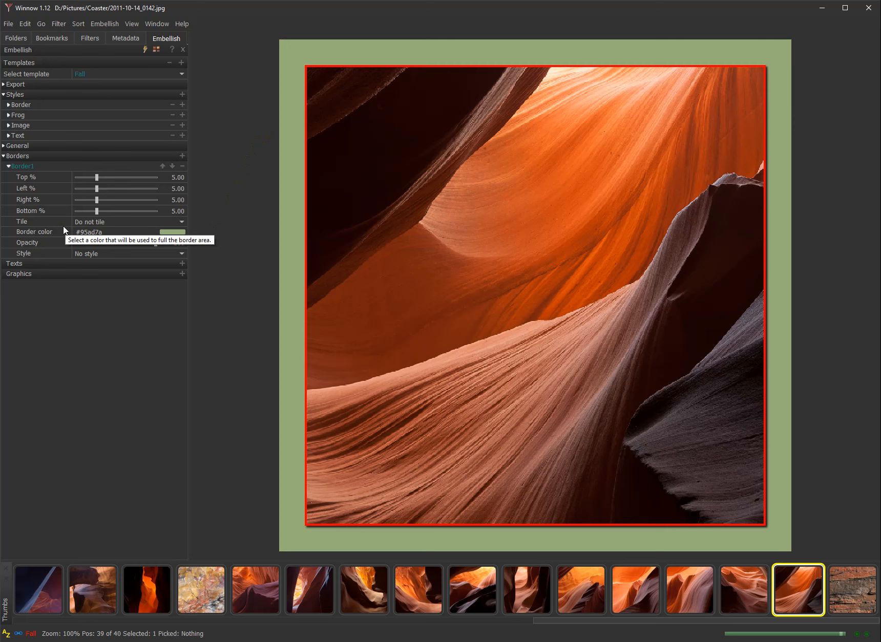
Give Border1 the Fall 2 tile, an opacity of about 51 and the Border style.
{"action": "left_click", "coordinate": [117, 219]}
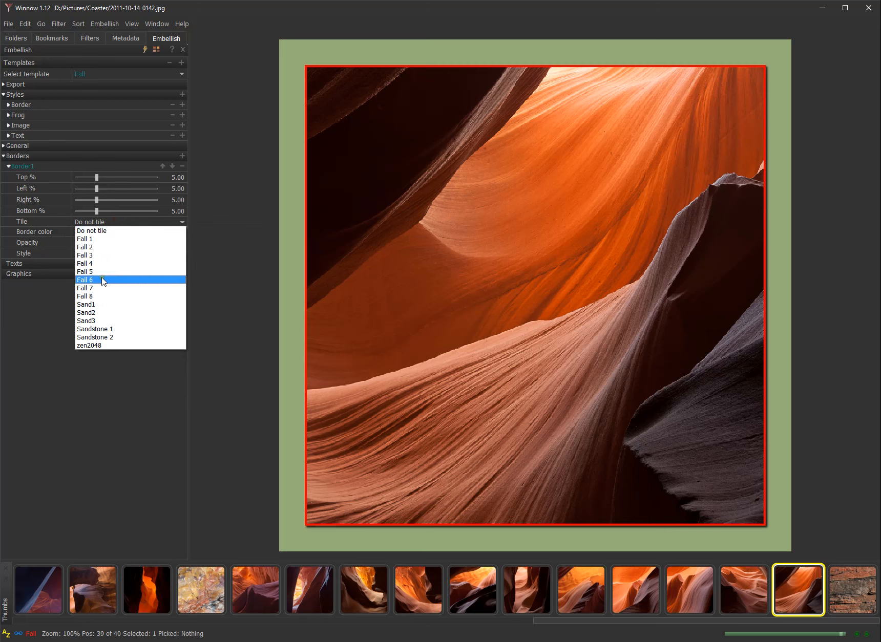
{"action": "left_click", "coordinate": [98, 247]}
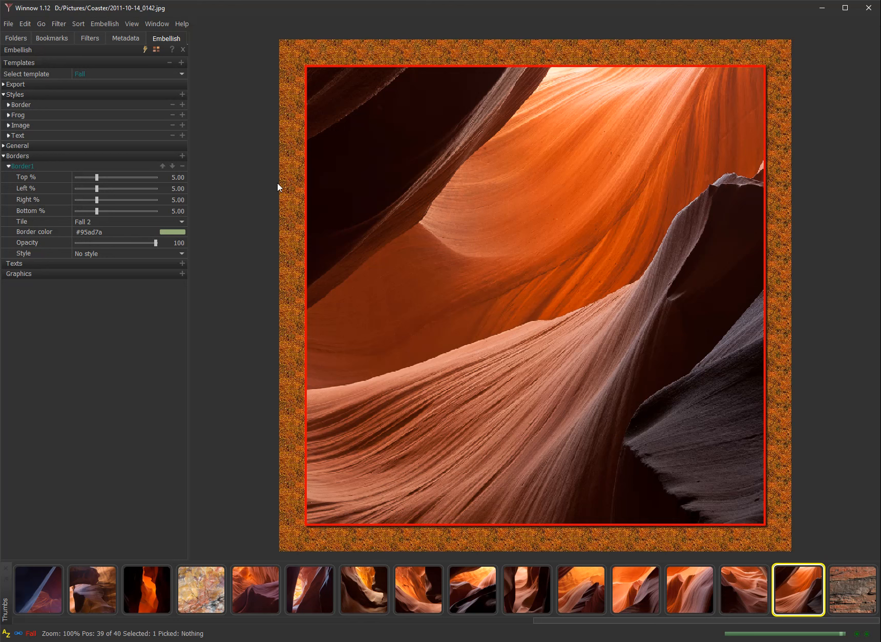
{"action": "left_click", "coordinate": [115, 241]}
{"action": "left_click_drag", "start_coordinate": [115, 242], "coordinate": [117, 242]}
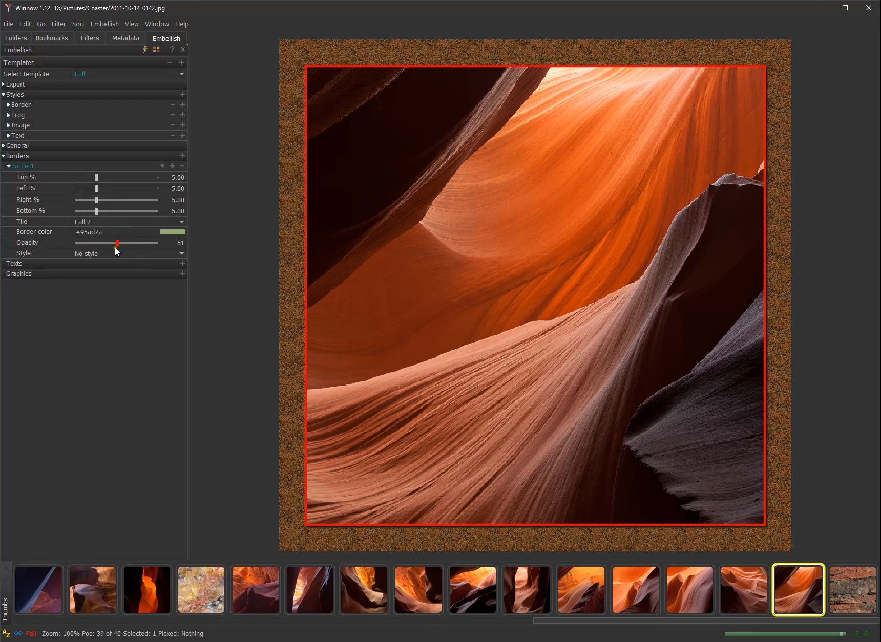
{"action": "left_click", "coordinate": [114, 253]}
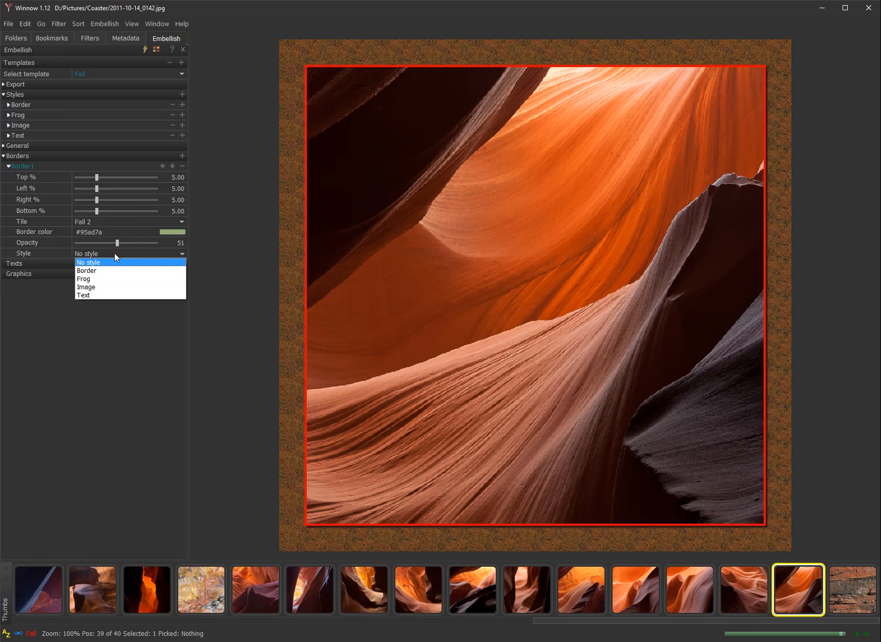
{"action": "left_click", "coordinate": [114, 269]}
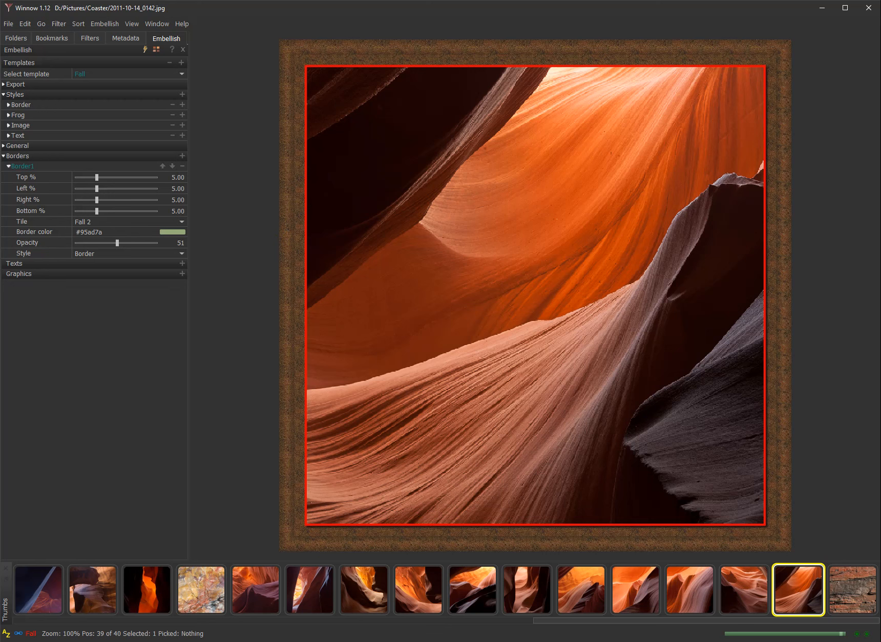
In the Border style's Emboss effect, set the margin to 2 and Start EV to about -2.56.
{"action": "left_click", "coordinate": [28, 104]}
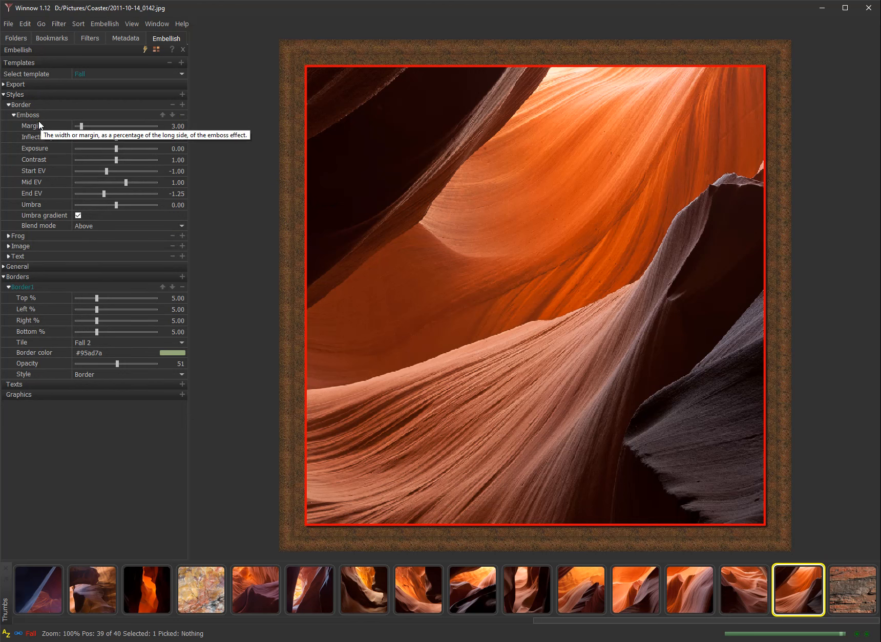
{"action": "left_click", "coordinate": [177, 126]}
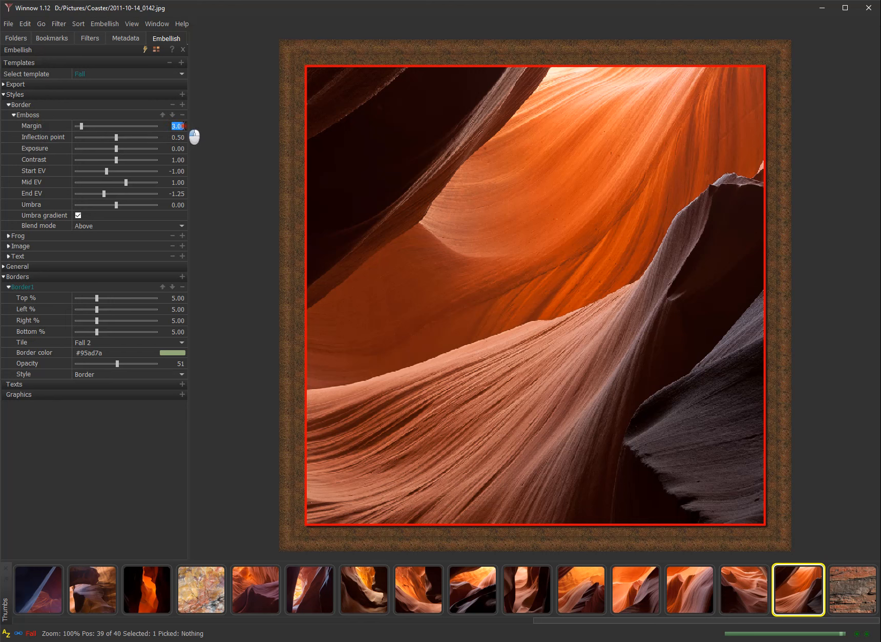
{"action": "type", "text": "2"}
{"action": "key", "text": "Tab"}
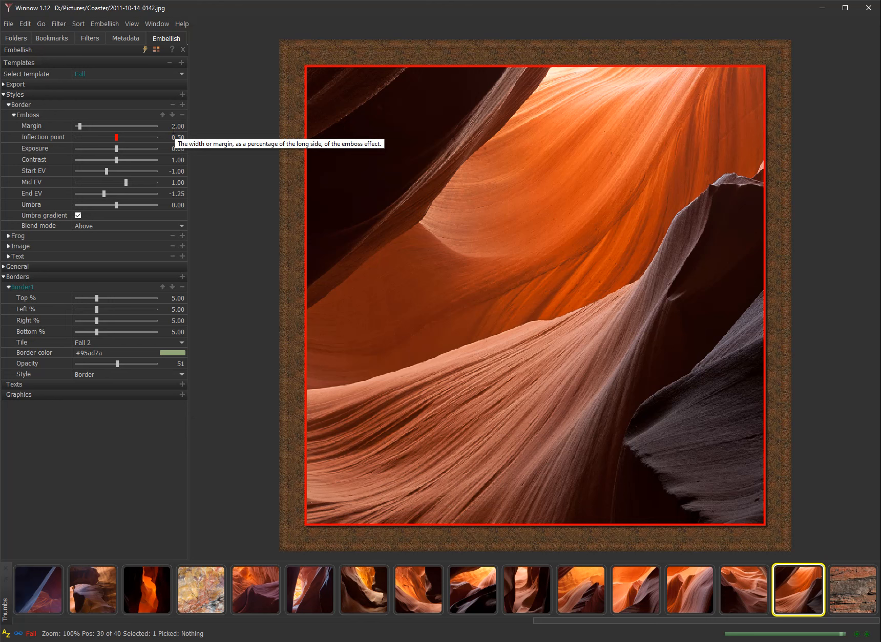
{"action": "left_click", "coordinate": [89, 169]}
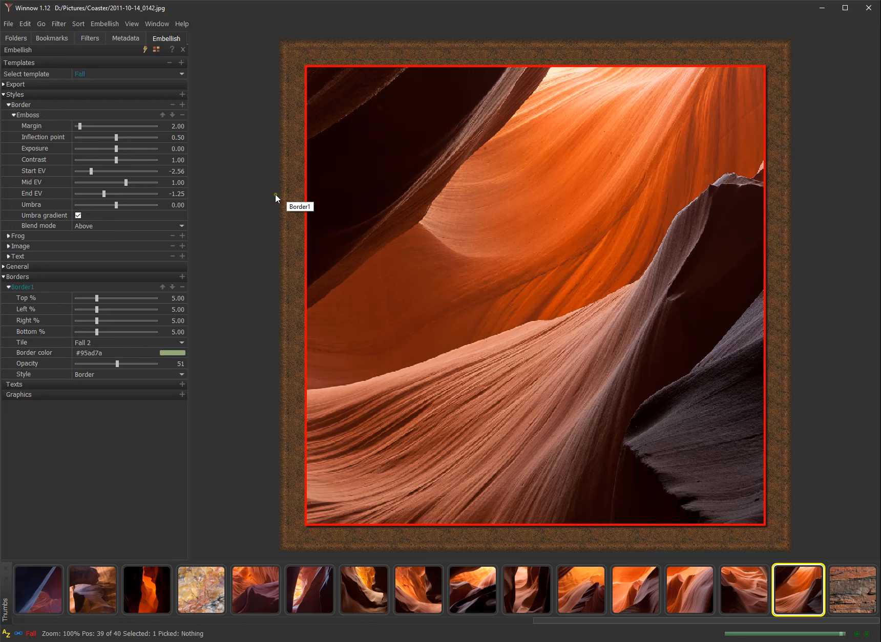
Set the Emboss effect's Mid EV to 0.02 and End EV to 0, and collapse the Border style.
{"action": "left_click", "coordinate": [177, 182]}
{"action": "type", "text": "0.02"}
{"action": "key", "text": "Return"}
{"action": "key", "text": "Tab"}
{"action": "type", "text": "0"}
{"action": "key", "text": "Return"}
{"action": "left_click", "coordinate": [251, 85]}
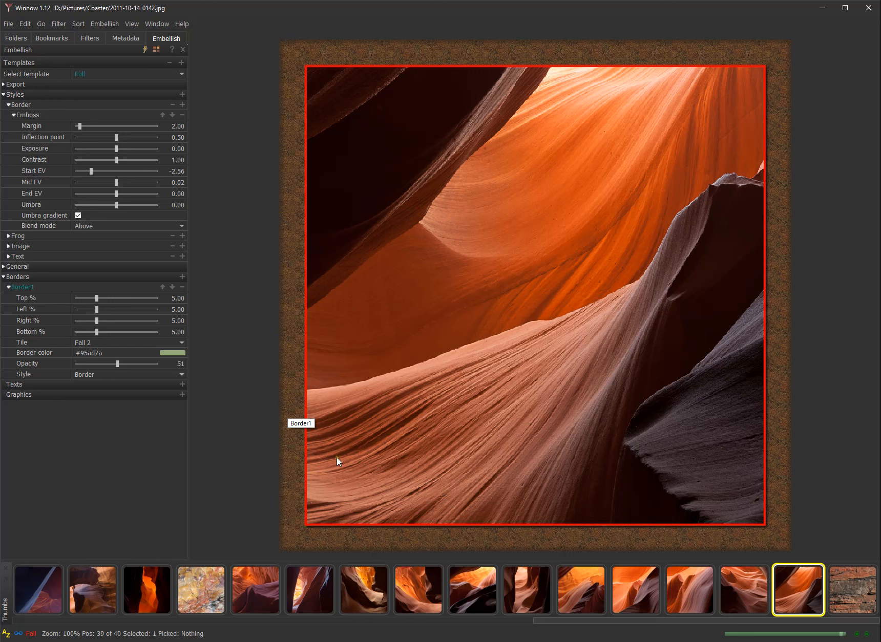
{"action": "left_click", "coordinate": [22, 105]}
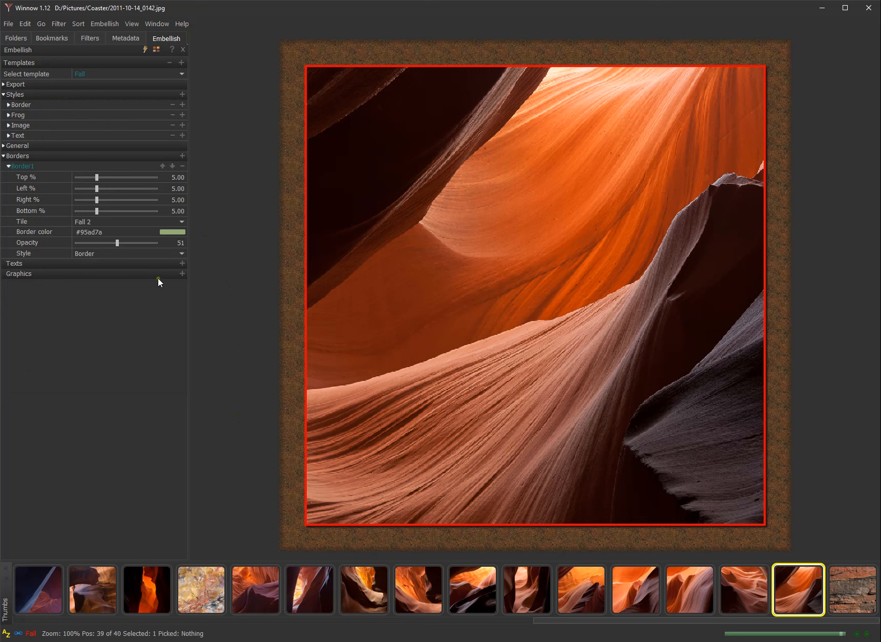
Add a first text item to the template.
{"action": "left_click", "coordinate": [182, 263]}
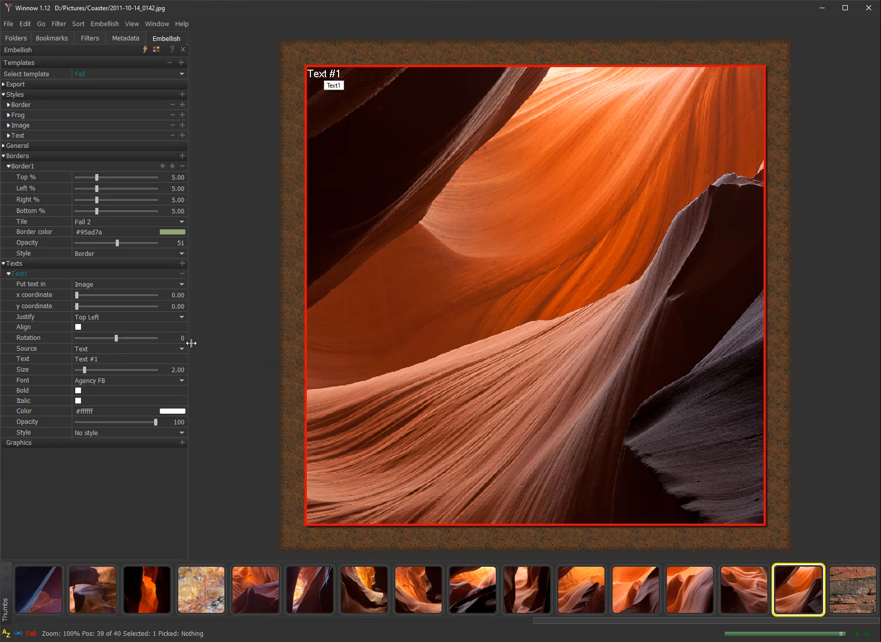
Try adding a second text item, and delete it.
{"action": "left_click", "coordinate": [181, 263]}
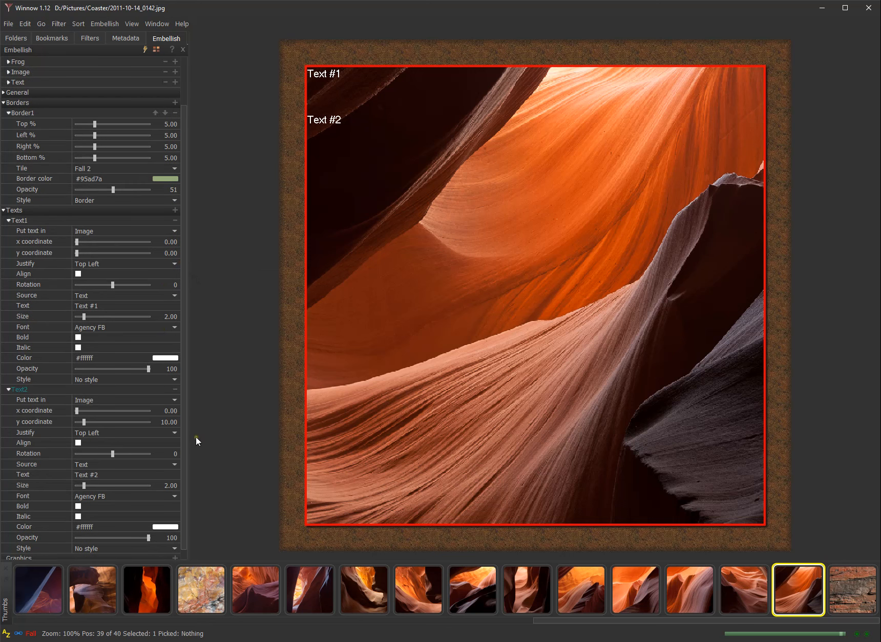
{"action": "left_click", "coordinate": [173, 389]}
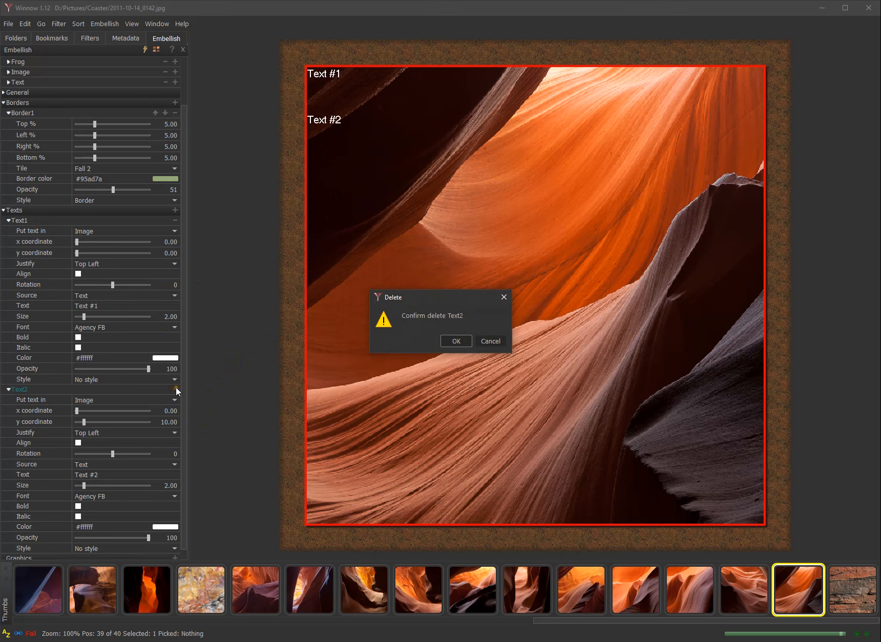
{"action": "left_click", "coordinate": [456, 341]}
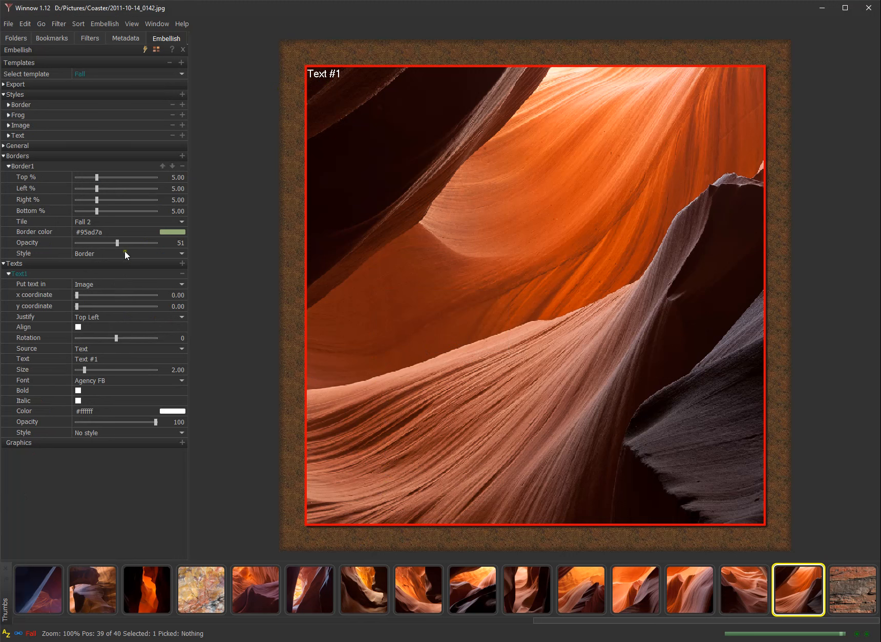
Place Text1 in the Bottom area of Border1.
{"action": "left_click", "coordinate": [112, 283]}
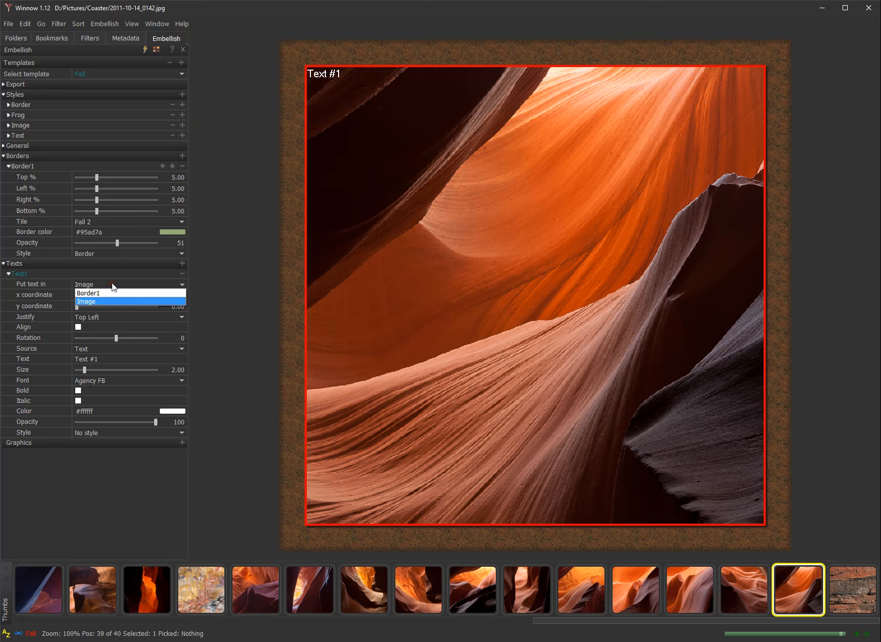
{"action": "left_click", "coordinate": [112, 293]}
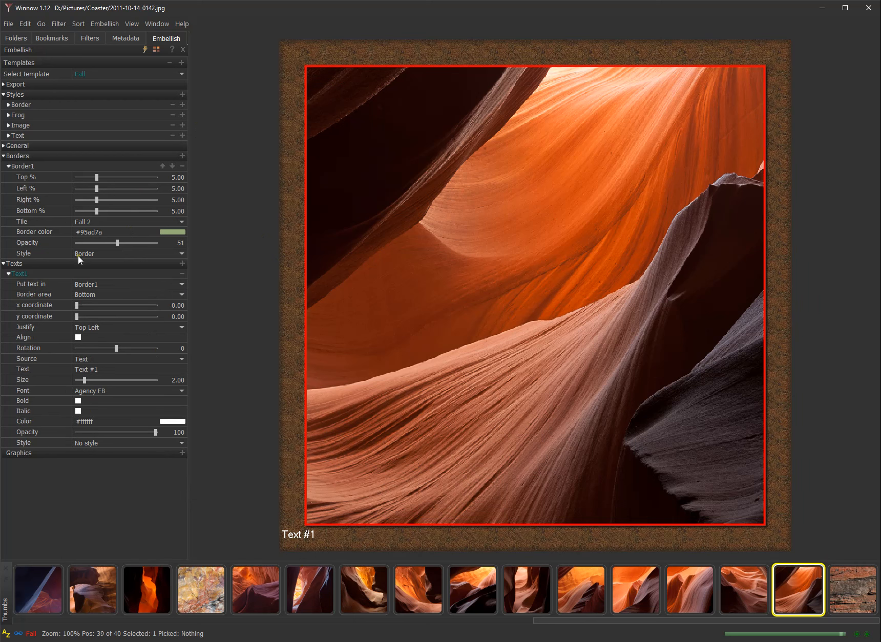
{"action": "left_click", "coordinate": [94, 294]}
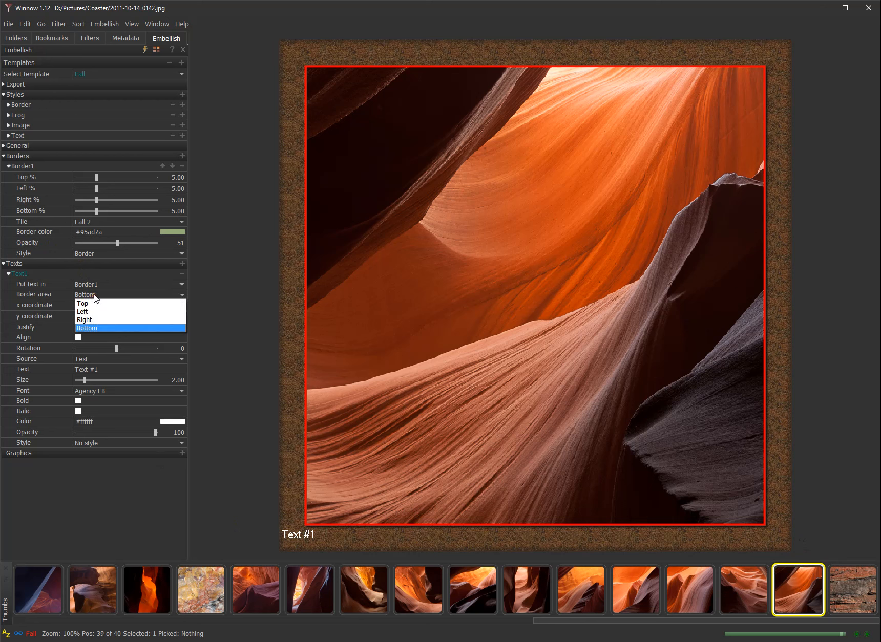
{"action": "left_click", "coordinate": [94, 295]}
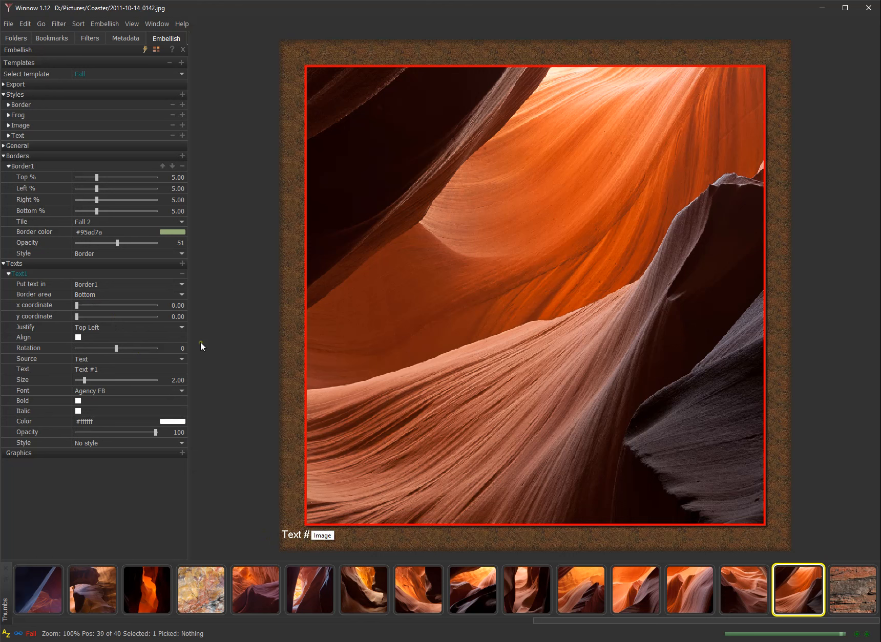
Position Text1 with Middle Left justification and a y coordinate of 50, and turn on its alignment.
{"action": "left_click", "coordinate": [93, 328]}
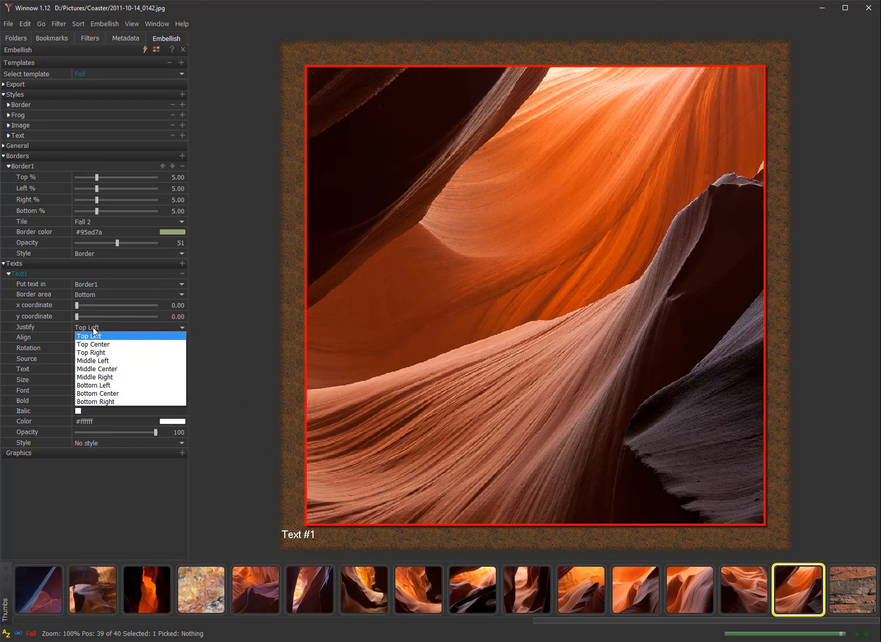
{"action": "left_click", "coordinate": [91, 361]}
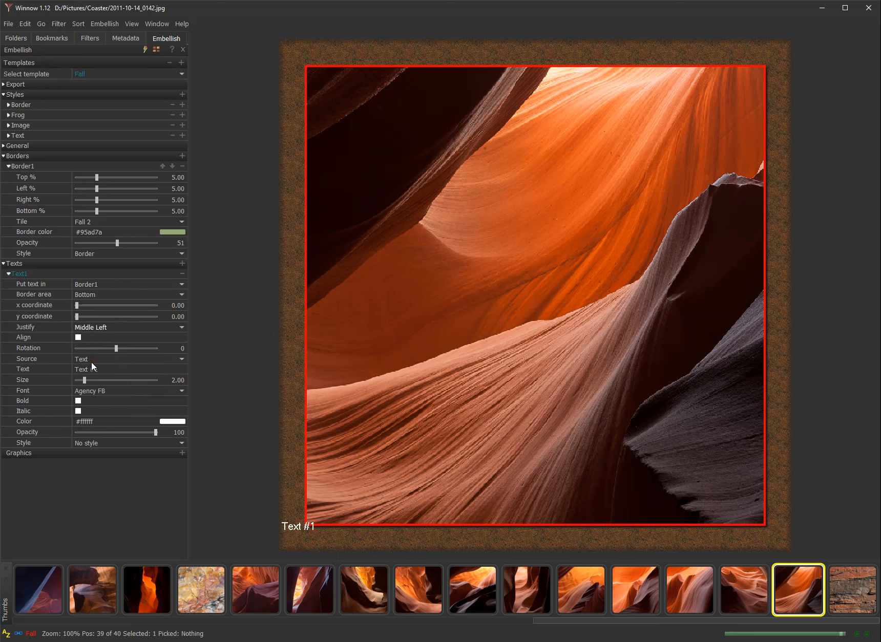
{"action": "left_click", "coordinate": [116, 316]}
{"action": "left_click", "coordinate": [78, 337]}
Set Text1's source to Metadata template, and widen Border1's bottom to about 7.40 percent.
{"action": "left_click", "coordinate": [102, 370]}
{"action": "left_click", "coordinate": [108, 359]}
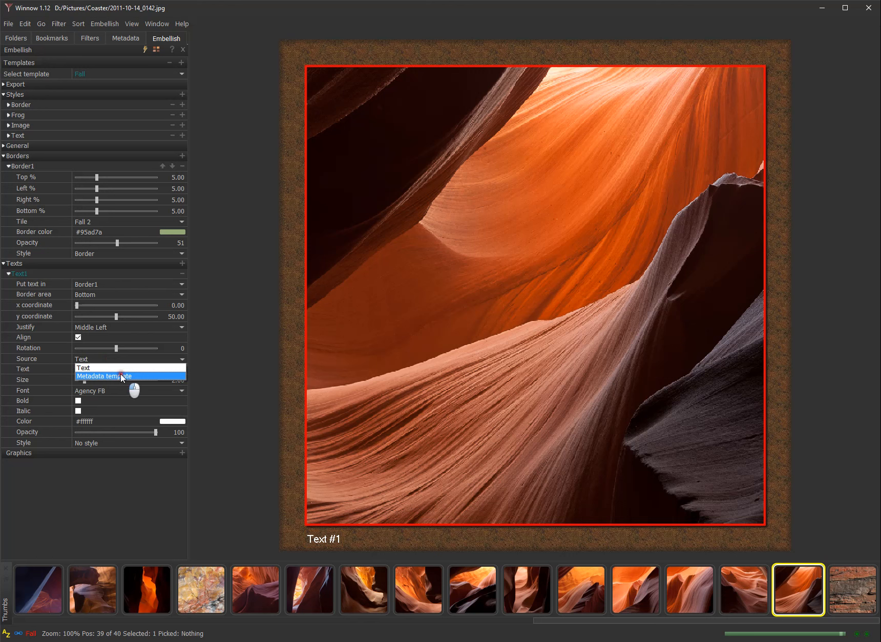
{"action": "left_click", "coordinate": [121, 375]}
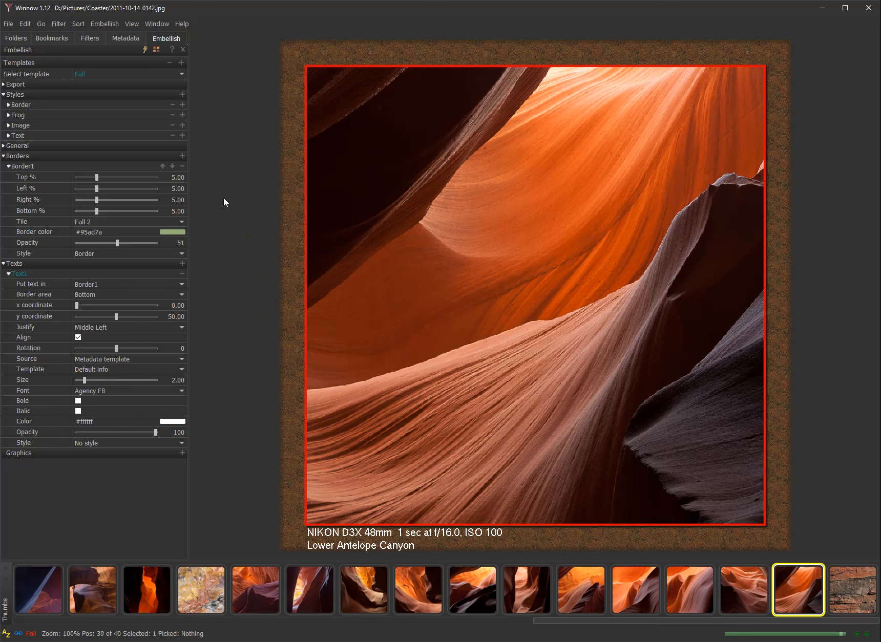
{"action": "left_click", "coordinate": [105, 210]}
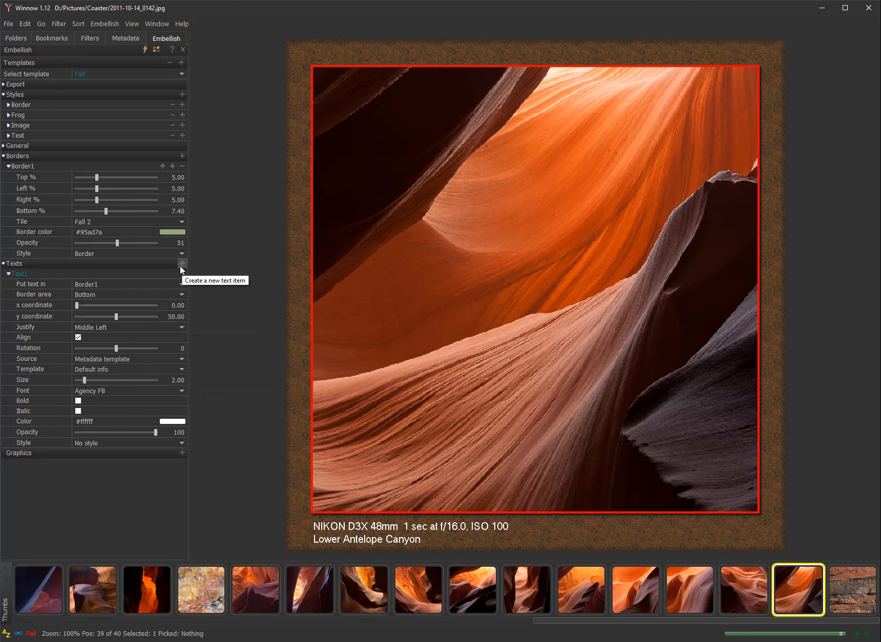
{"action": "left_click", "coordinate": [160, 264]}
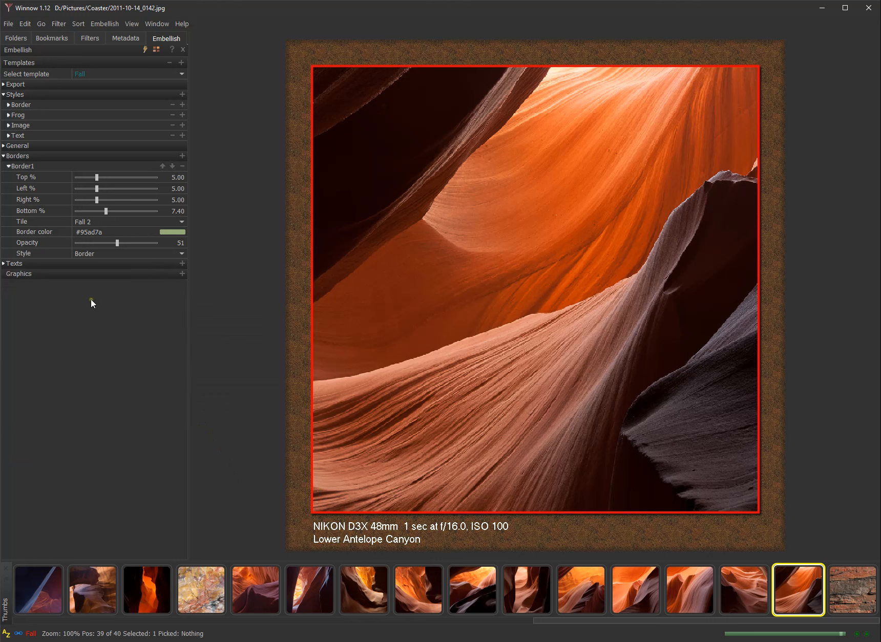
Add a graphic to the template and load FrogTransparent.png from the Pictures/Avatars folder.
{"action": "left_click", "coordinate": [181, 273]}
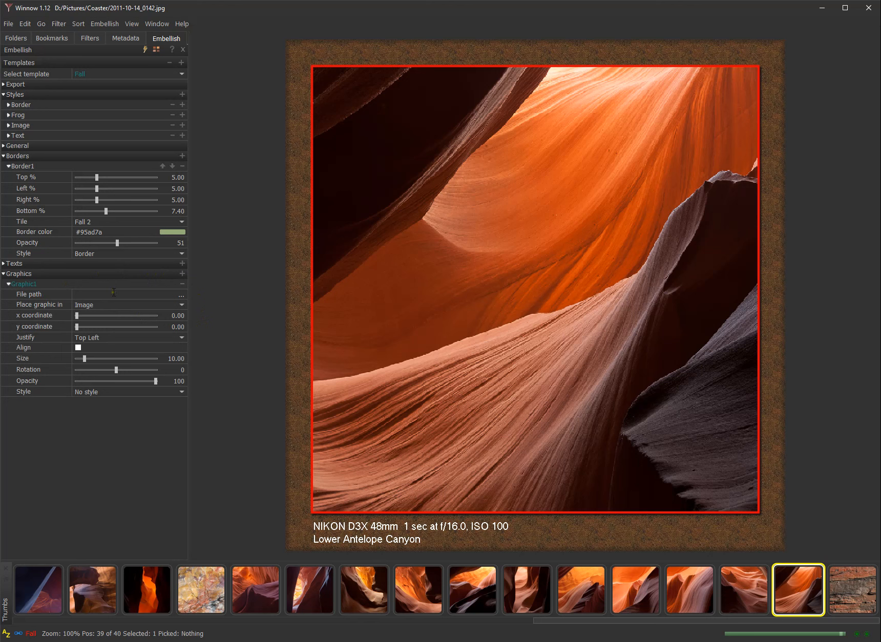
{"action": "left_click", "coordinate": [180, 295]}
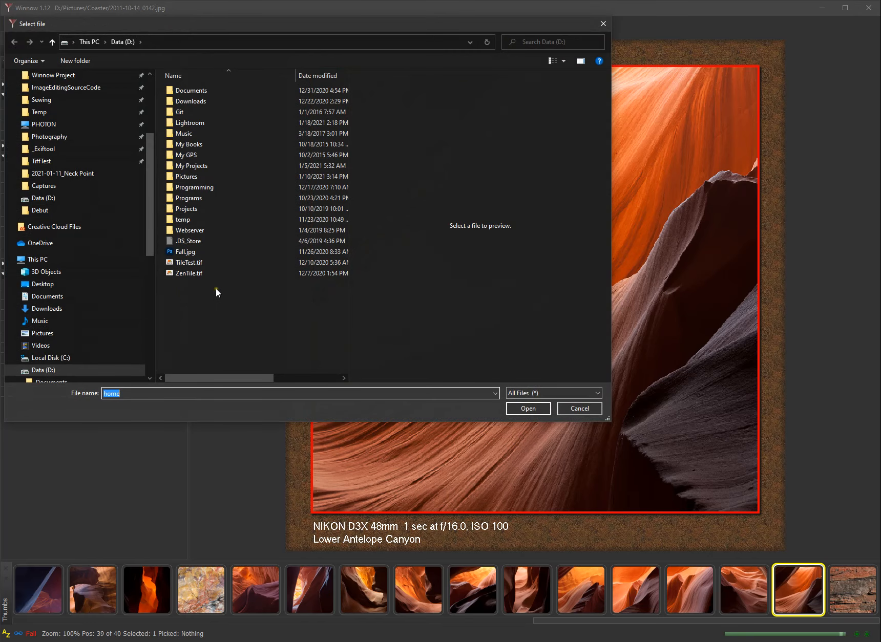
{"action": "double_click", "coordinate": [182, 176]}
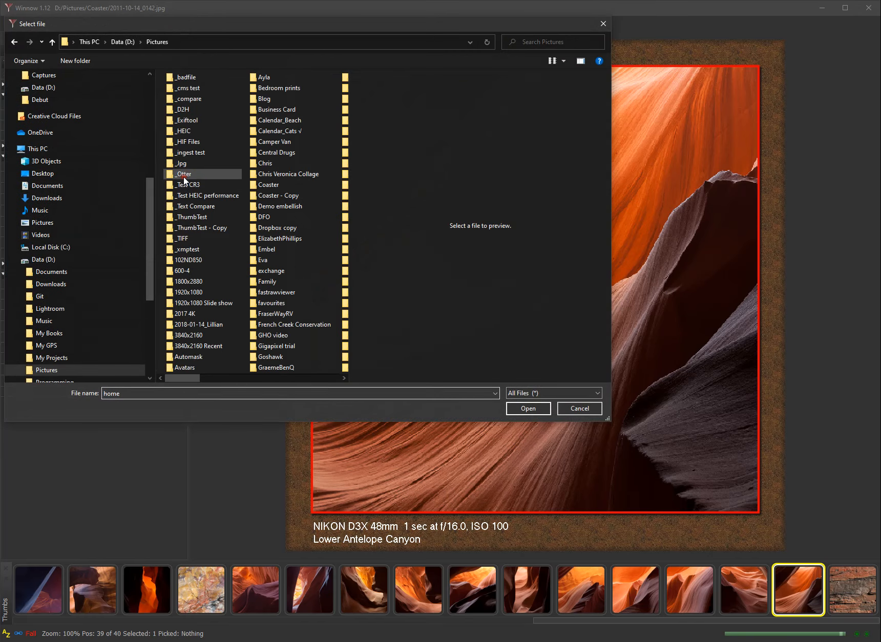
{"action": "double_click", "coordinate": [175, 364]}
{"action": "left_click", "coordinate": [251, 97]}
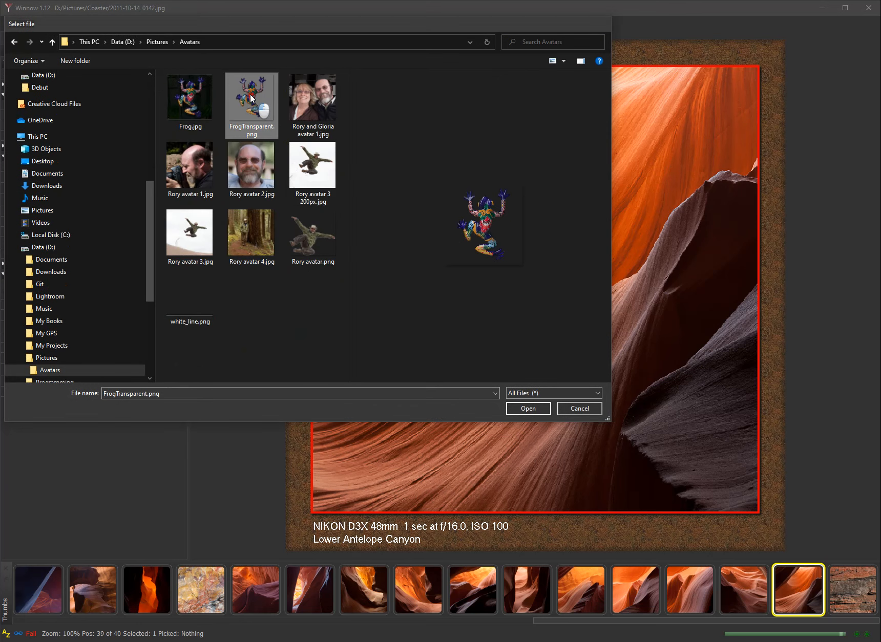
{"action": "double_click", "coordinate": [250, 95]}
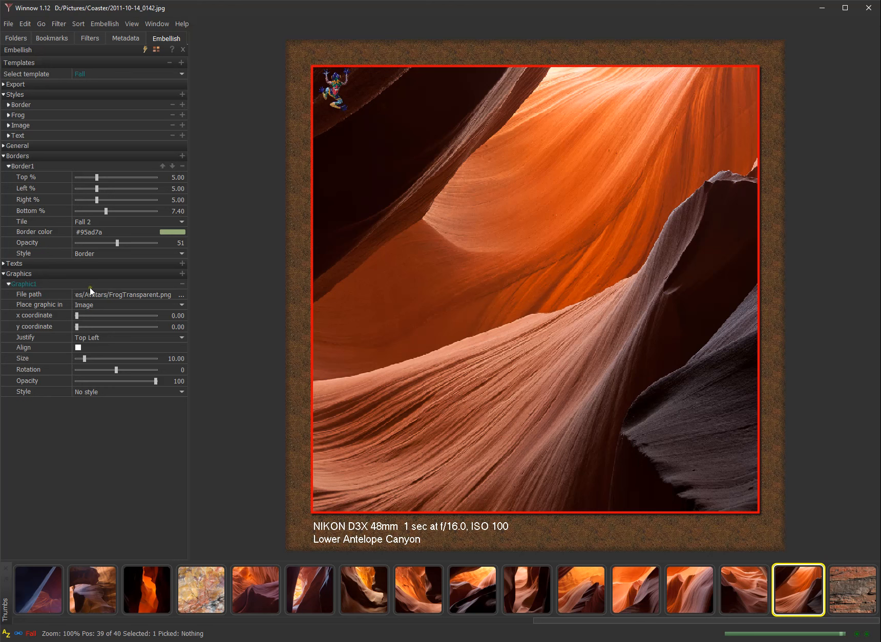
Move the frog graphic near the image's lower-right corner, at x coordinate about 86.41 and y coordinate about 94.91.
{"action": "left_click", "coordinate": [151, 316]}
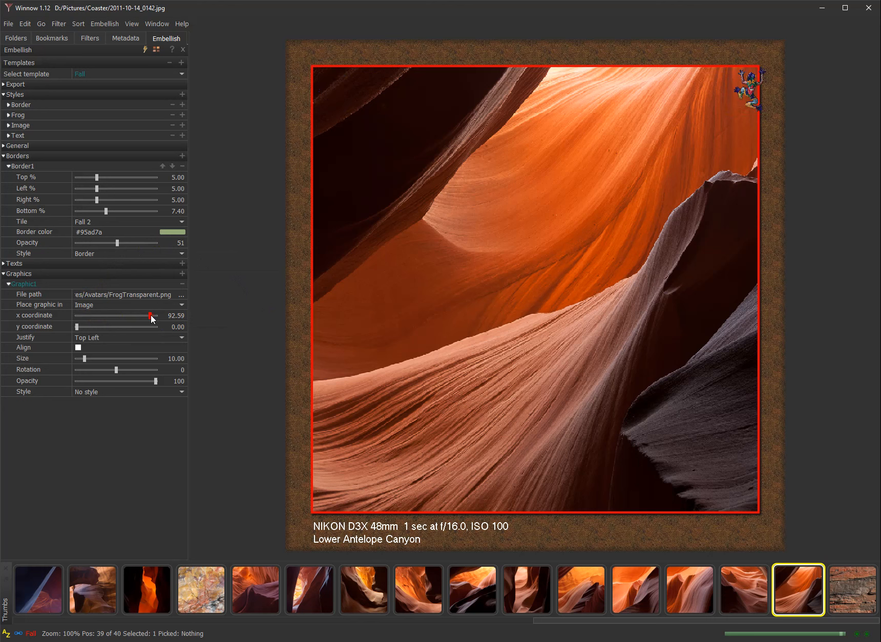
{"action": "left_click_drag", "start_coordinate": [151, 316], "coordinate": [147, 317]}
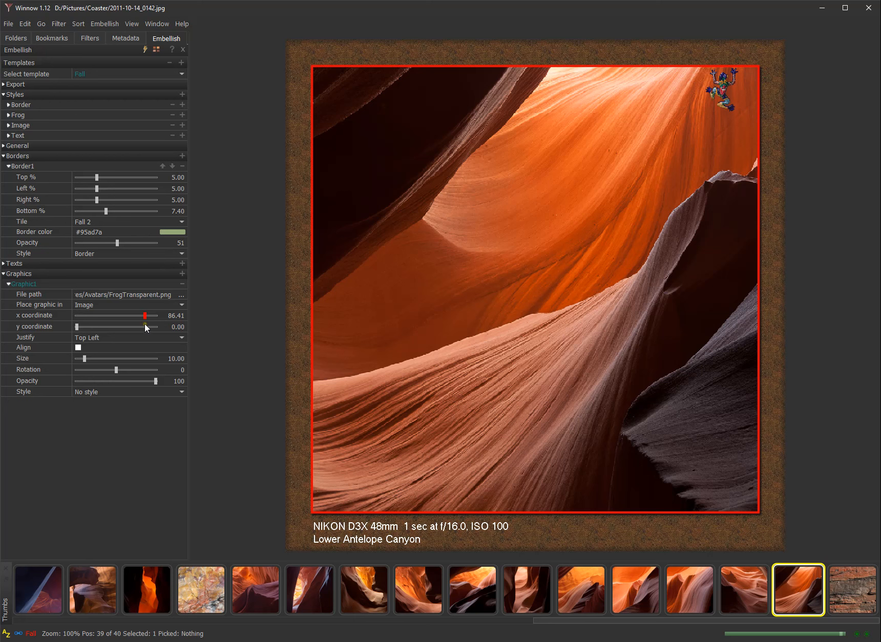
{"action": "left_click", "coordinate": [144, 326]}
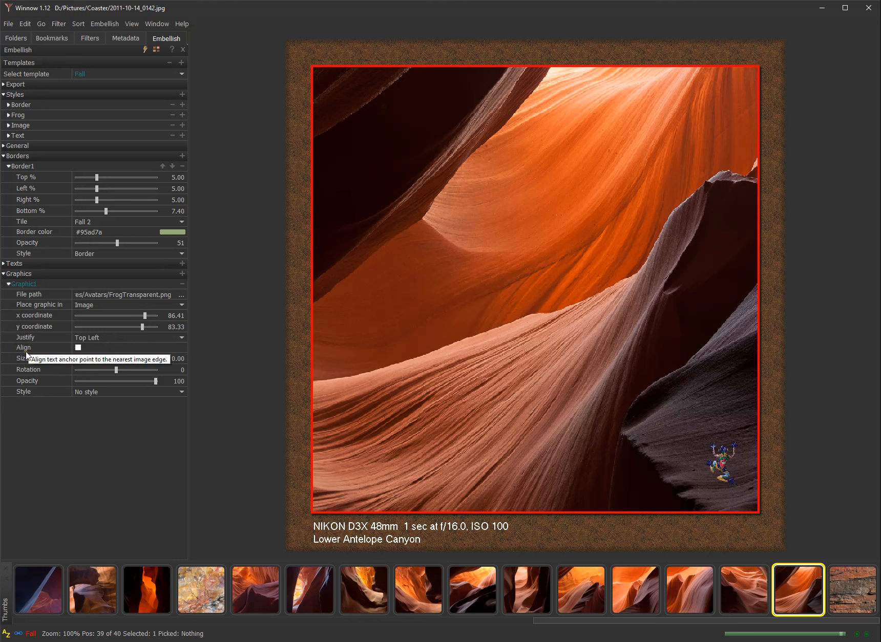
{"action": "left_click", "coordinate": [151, 326]}
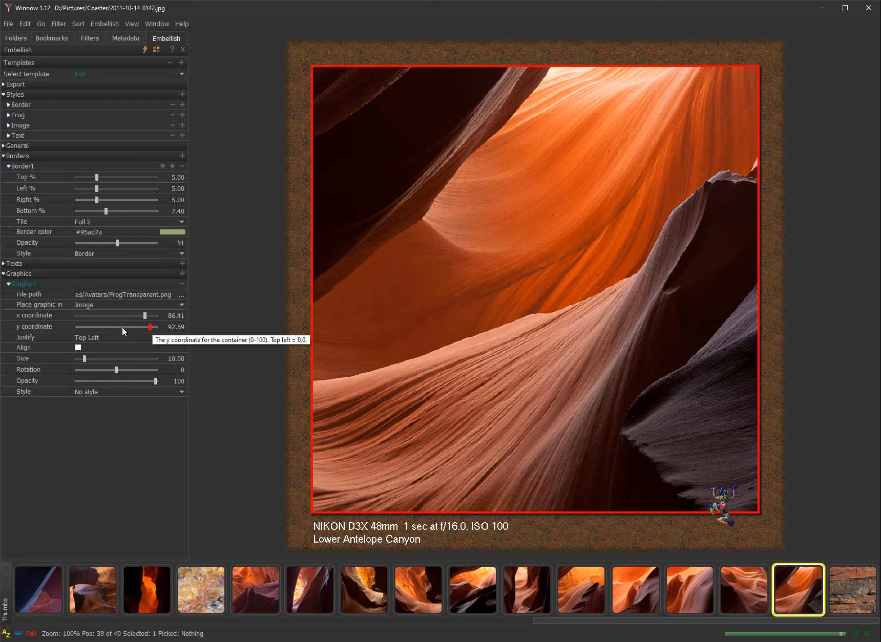
{"action": "left_click_drag", "start_coordinate": [149, 328], "coordinate": [149, 326]}
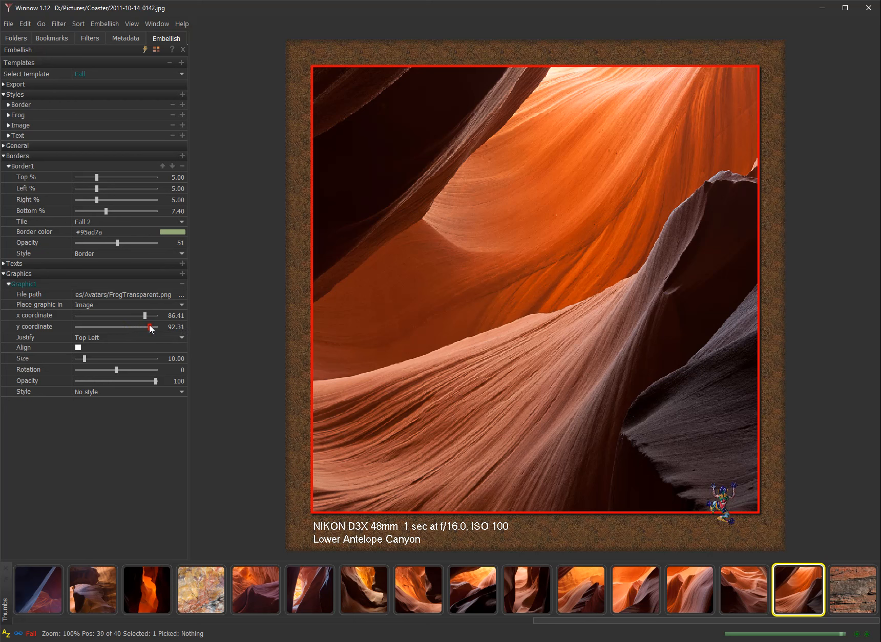
{"action": "left_click_drag", "start_coordinate": [150, 326], "coordinate": [151, 326]}
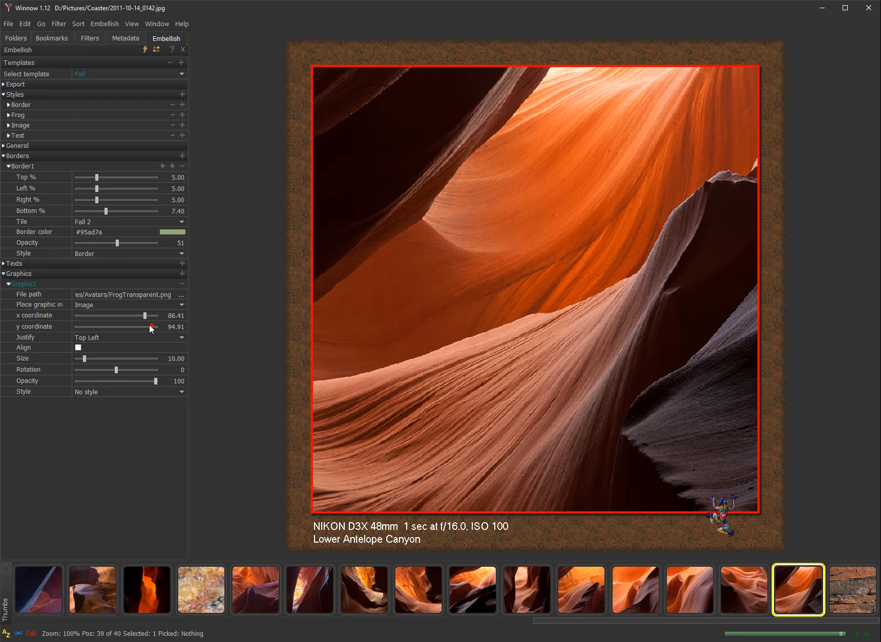
Fine-tune the frog graphic's x coordinate to 88.20.
{"action": "left_click", "coordinate": [145, 314]}
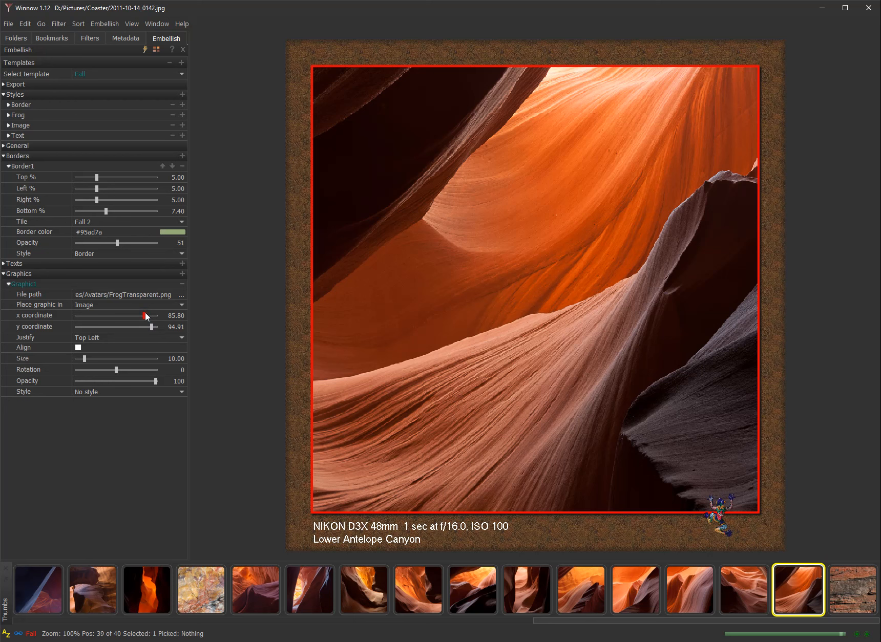
{"action": "key", "text": "Right"}
{"action": "key", "text": "Right"}
{"action": "key", "text": "Right"}
{"action": "key", "text": "Right"}
{"action": "key", "text": "Right"}
{"action": "key", "text": "Right"}
{"action": "key", "text": "Right"}
{"action": "key", "text": "Right"}
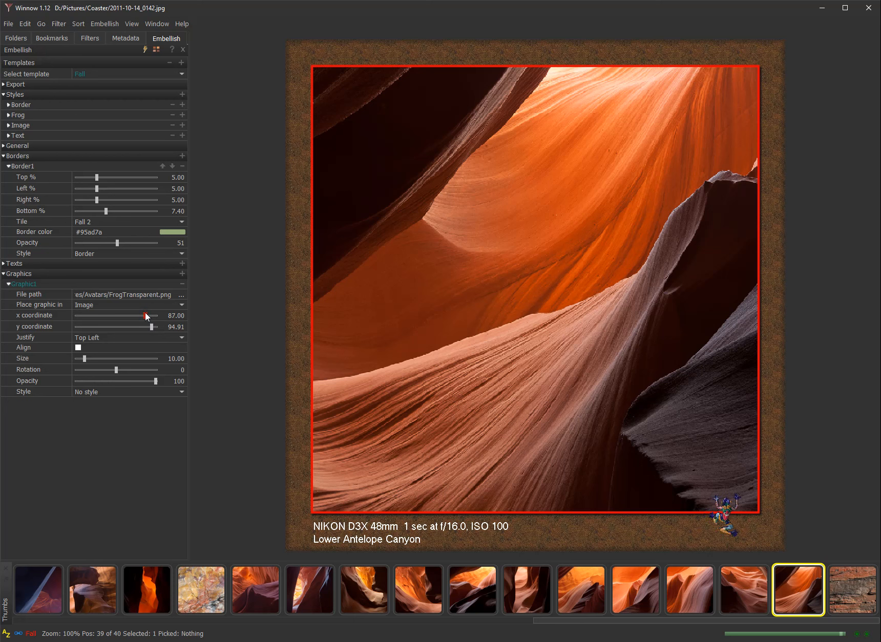
{"action": "key", "text": "Right"}
{"action": "key", "text": "Right"}
{"action": "key", "text": "Right"}
{"action": "key", "text": "Right"}
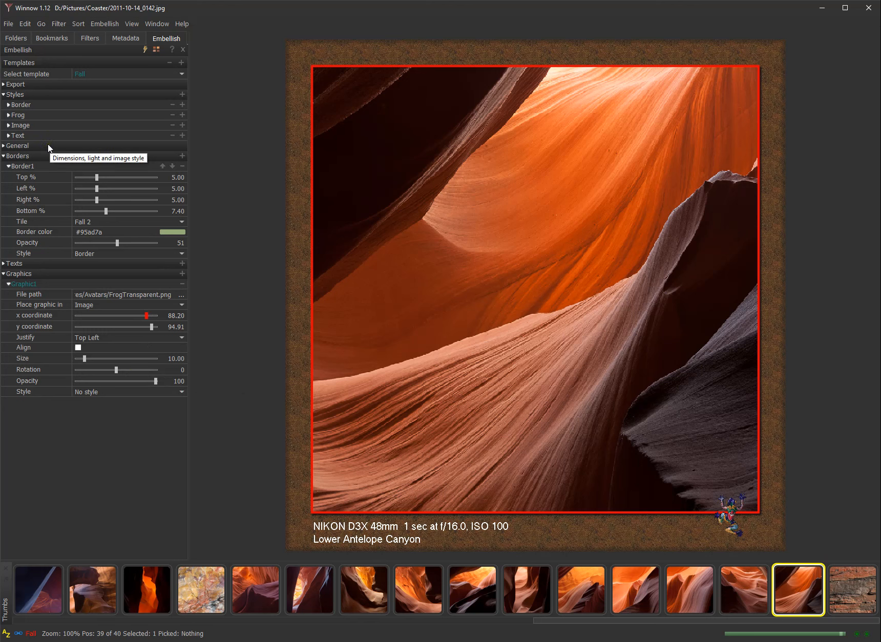
Show the export settings, select all images in the folder and export them with the Fall template.
{"action": "left_click", "coordinate": [33, 83]}
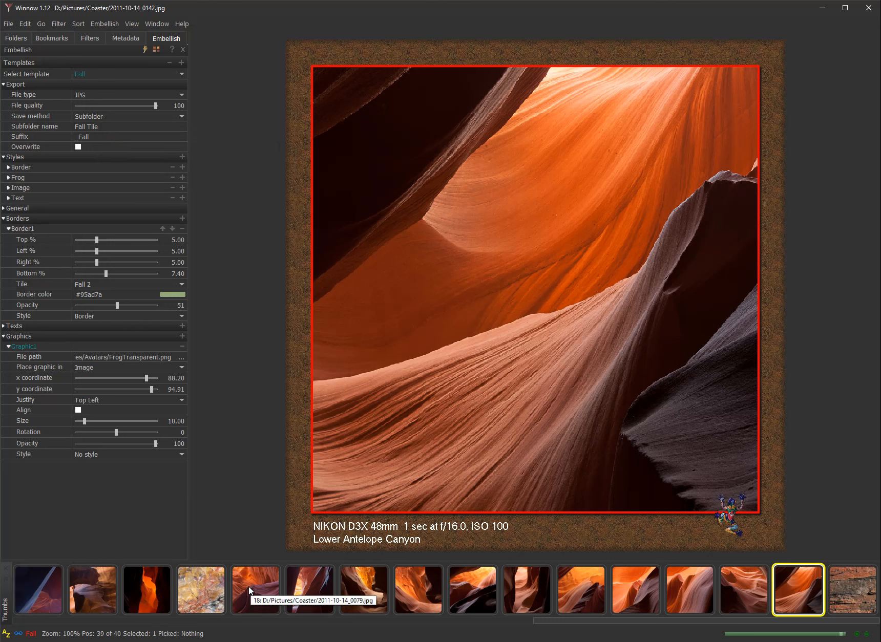
{"action": "key", "text": "ctrl+a"}
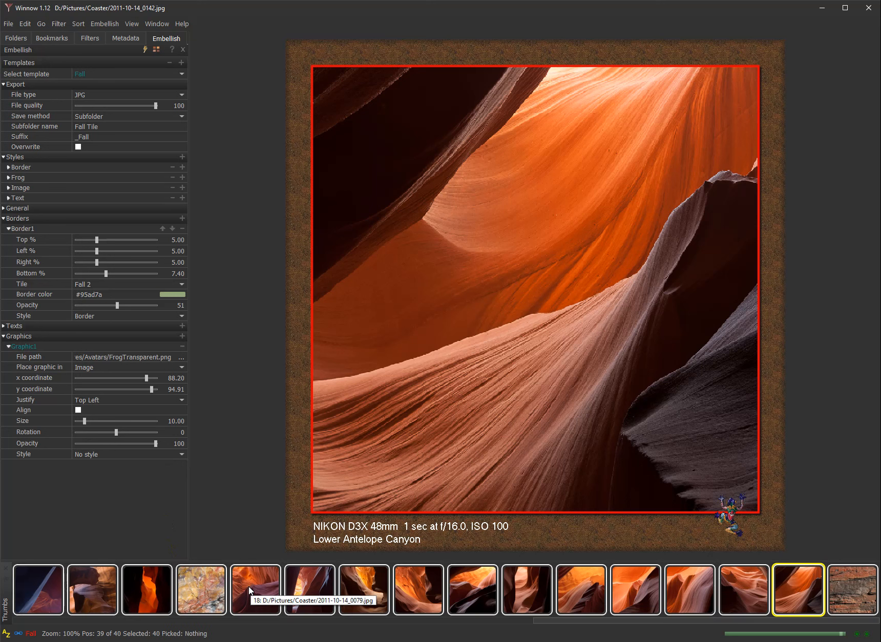
{"action": "left_click", "coordinate": [144, 48]}
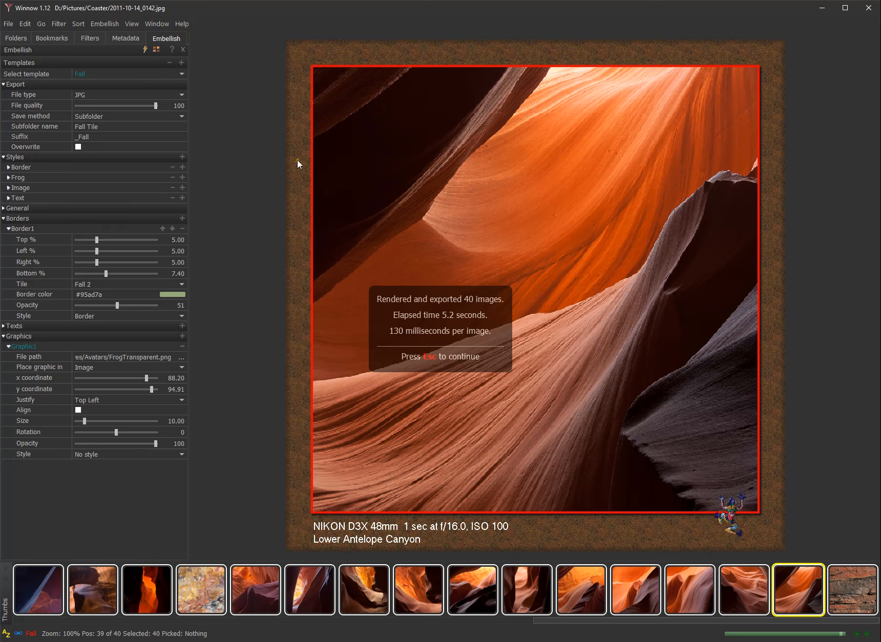
Switch the template to Do not Embellish and open the bookmarked Fall tile folder.
{"action": "left_click", "coordinate": [99, 22]}
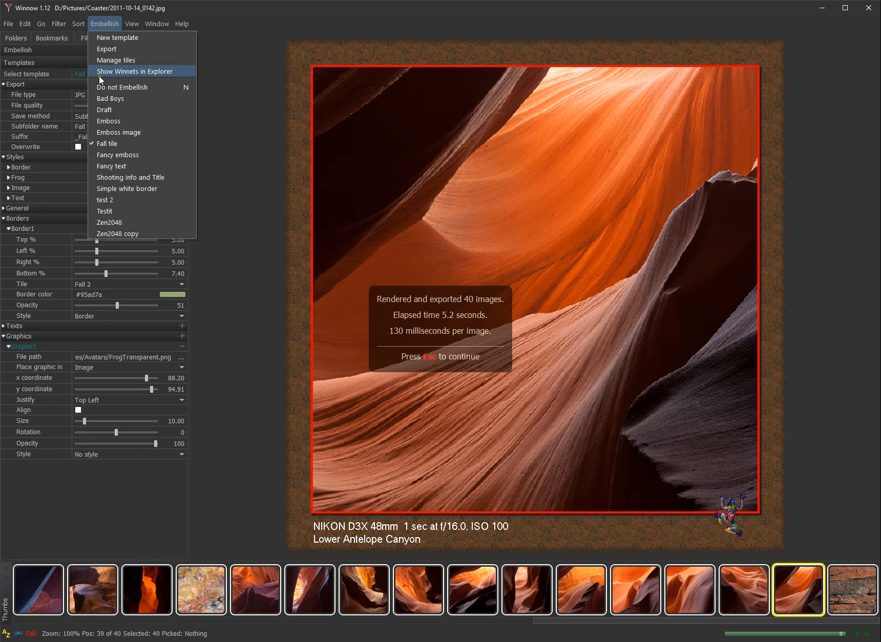
{"action": "left_click", "coordinate": [98, 22]}
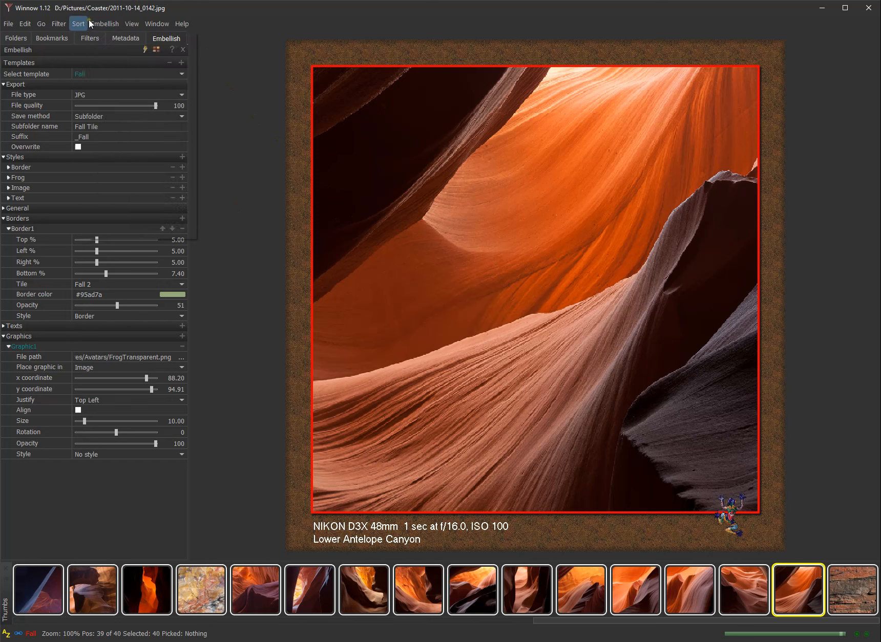
{"action": "key", "text": "n"}
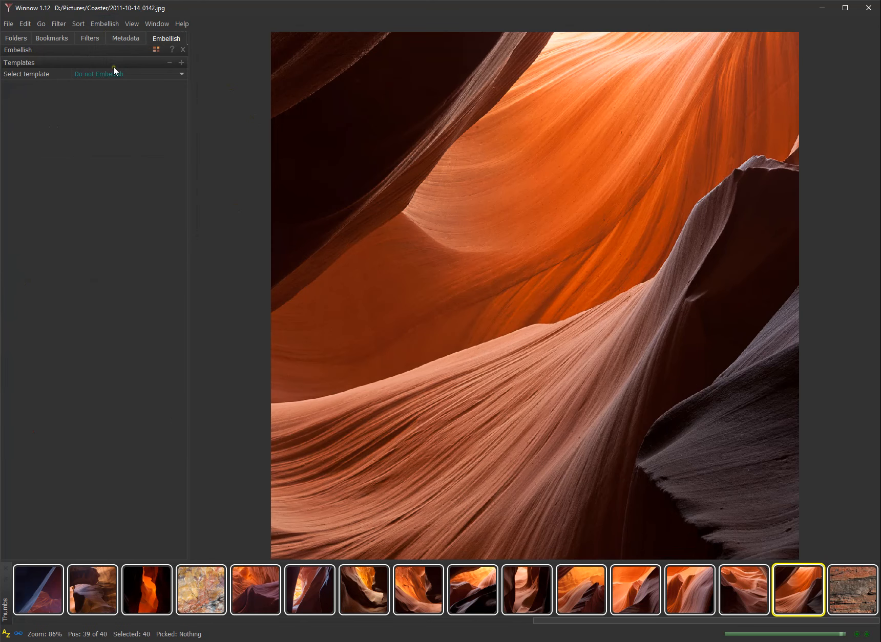
{"action": "left_click", "coordinate": [51, 38]}
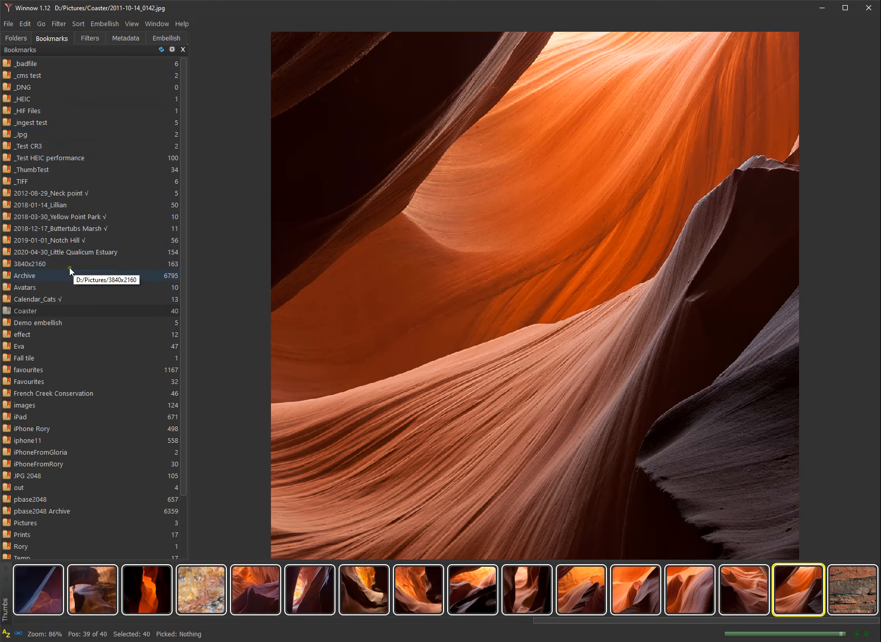
{"action": "left_click", "coordinate": [40, 352]}
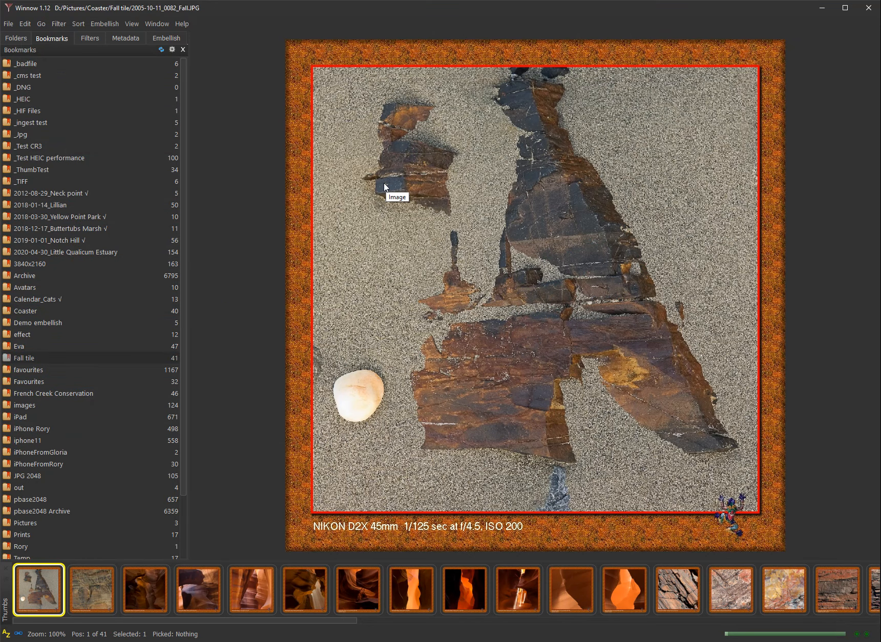
Look through the exported images in the Fall tile folder, checking their borders, metadata text and frog graphic.
{"action": "key", "text": "Right"}
{"action": "key", "text": "Right"}
{"action": "key", "text": "Right"}
{"action": "key", "text": "Right"}
{"action": "key", "text": "Right"}
{"action": "key", "text": "Right"}
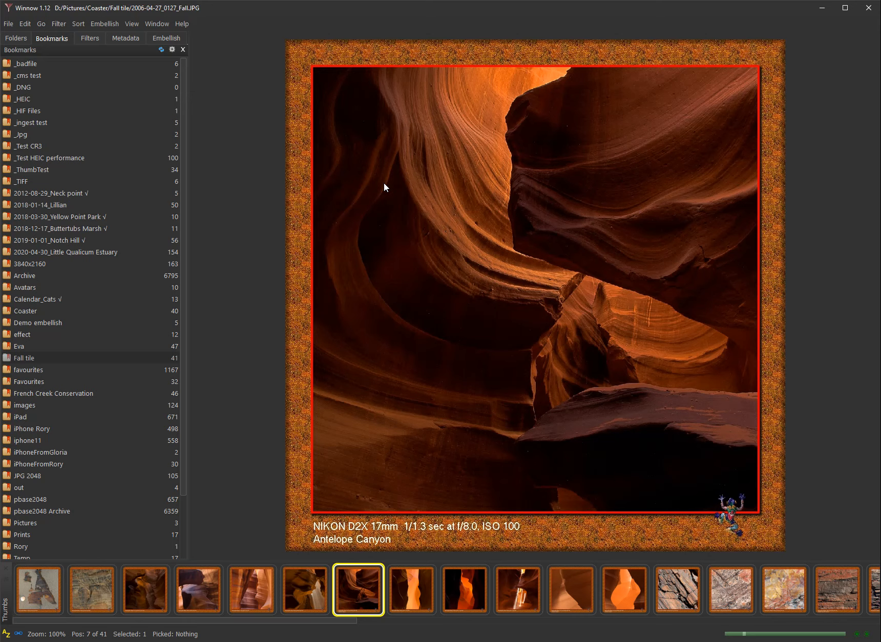
{"action": "key", "text": "Right"}
{"action": "key", "text": "Left"}
{"action": "key", "text": "Left"}
{"action": "key", "text": "Left"}
{"action": "key", "text": "Left"}
{"action": "key", "text": "Left"}
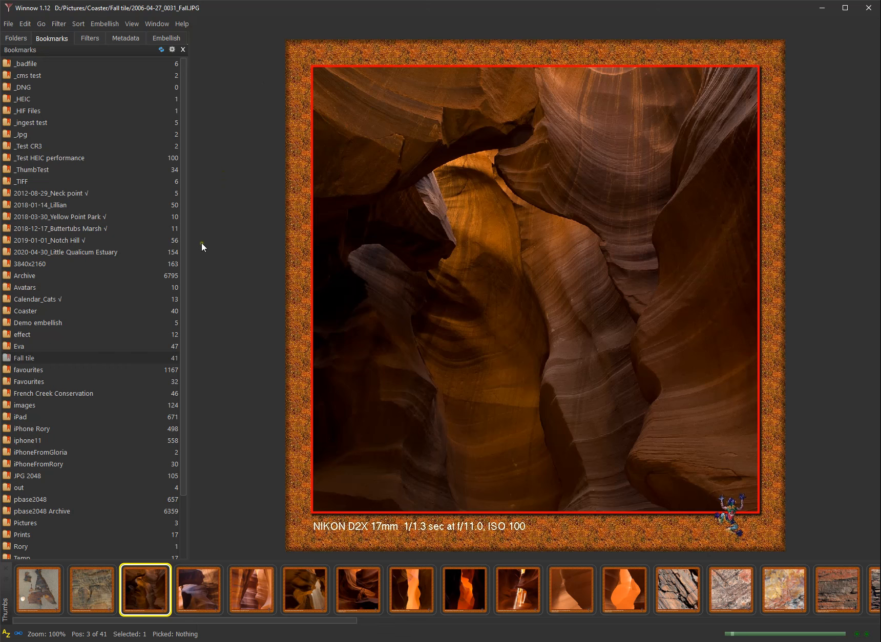
Return to the Coaster folder, select image 2006-04-27_0163.jpg and apply the Fall template to it.
{"action": "left_click", "coordinate": [49, 311]}
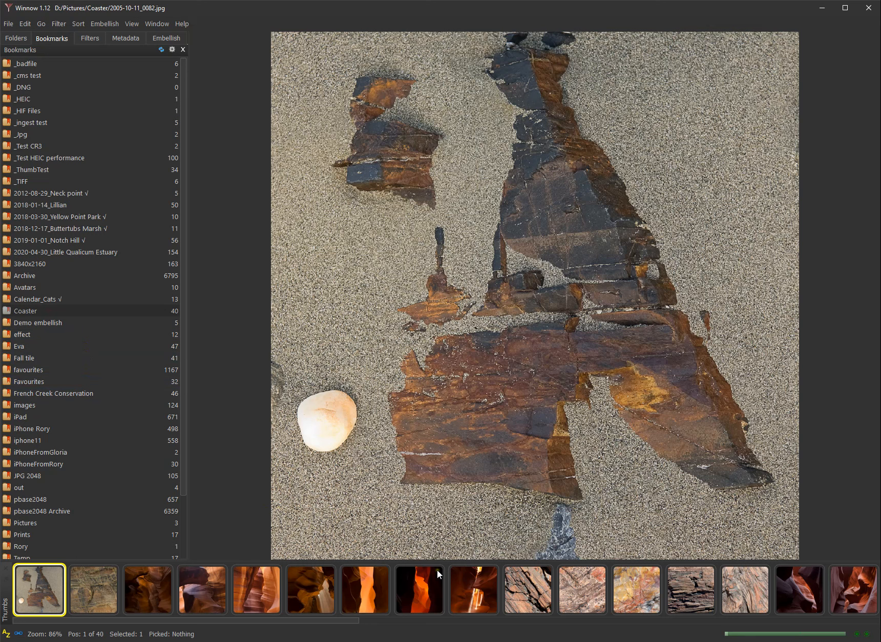
{"action": "left_click", "coordinate": [429, 590]}
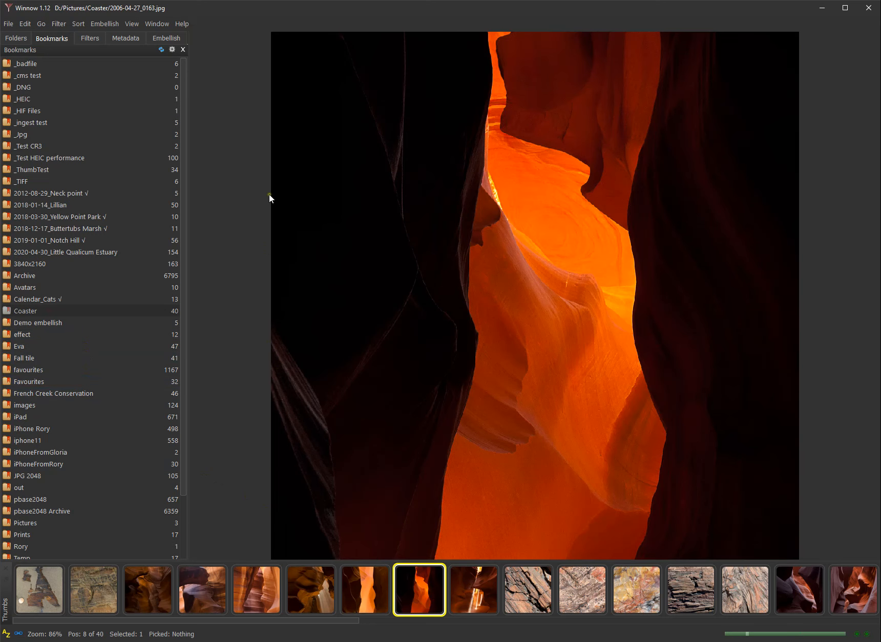
{"action": "left_click", "coordinate": [162, 37]}
{"action": "left_click", "coordinate": [150, 74]}
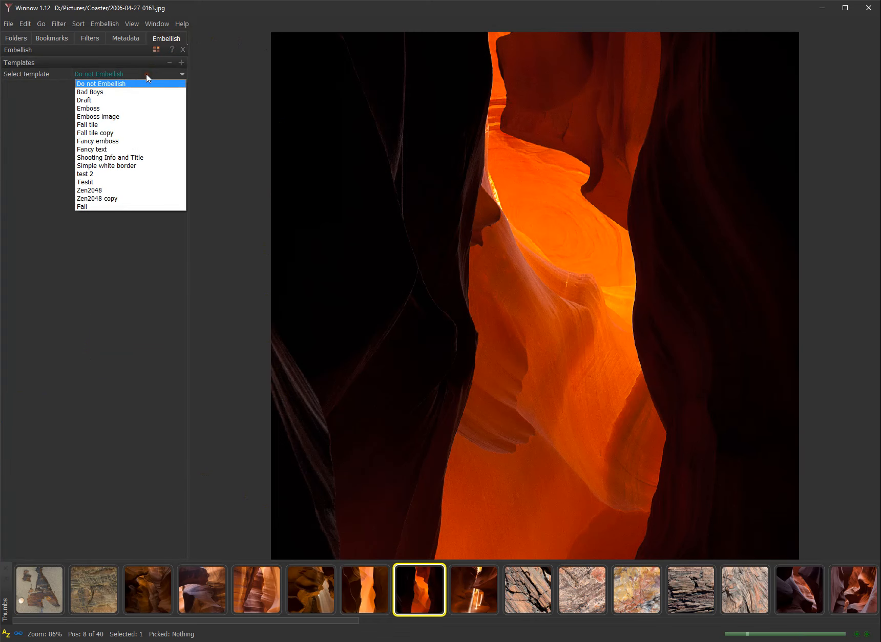
{"action": "left_click", "coordinate": [126, 206]}
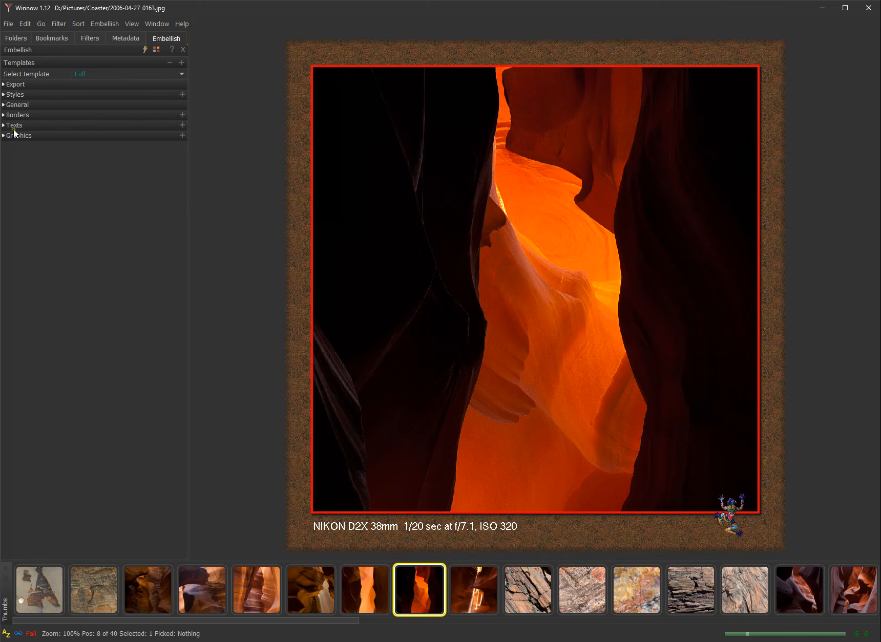
Set the stroke color of the Image style to white, #ffffff.
{"action": "left_click", "coordinate": [38, 93]}
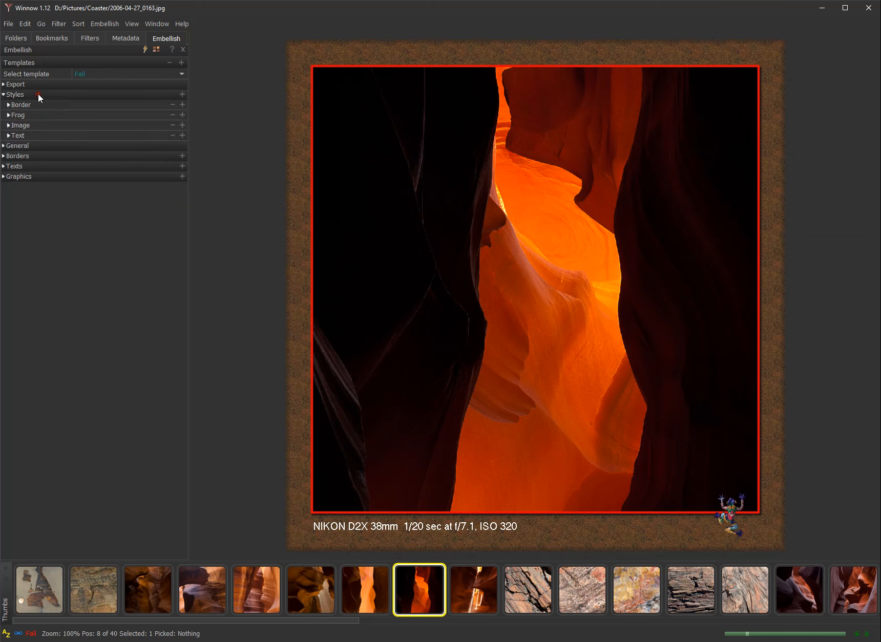
{"action": "left_click", "coordinate": [28, 123]}
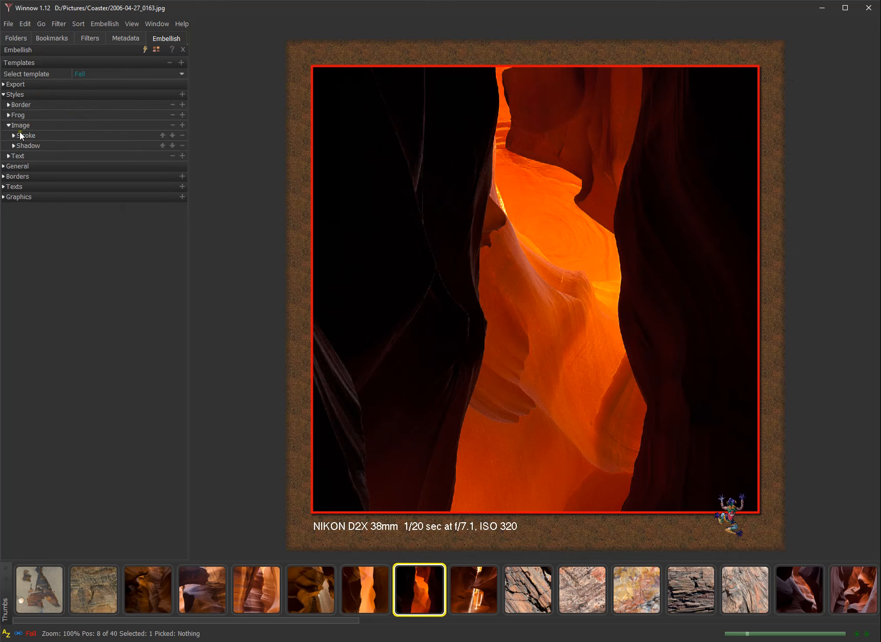
{"action": "left_click", "coordinate": [21, 136]}
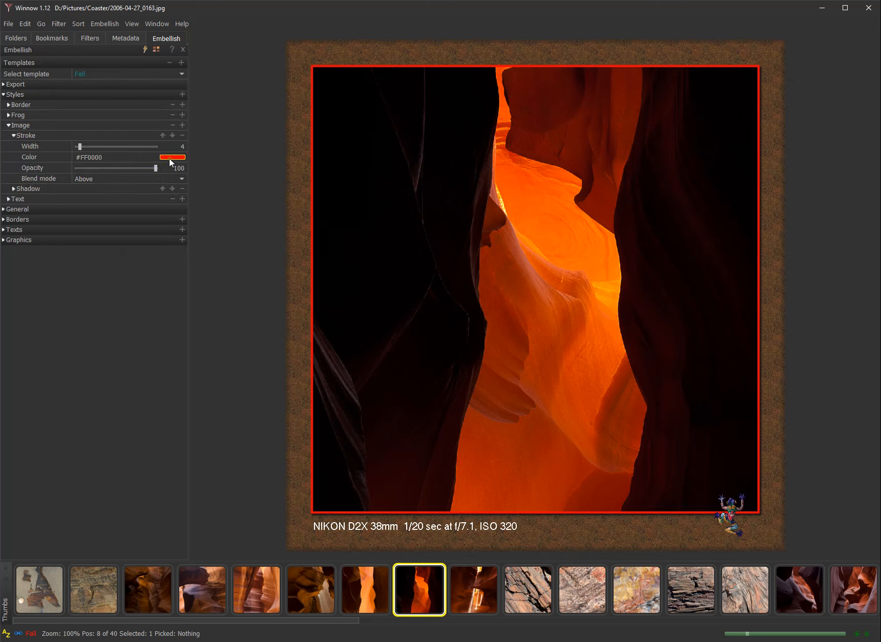
{"action": "left_click", "coordinate": [170, 157]}
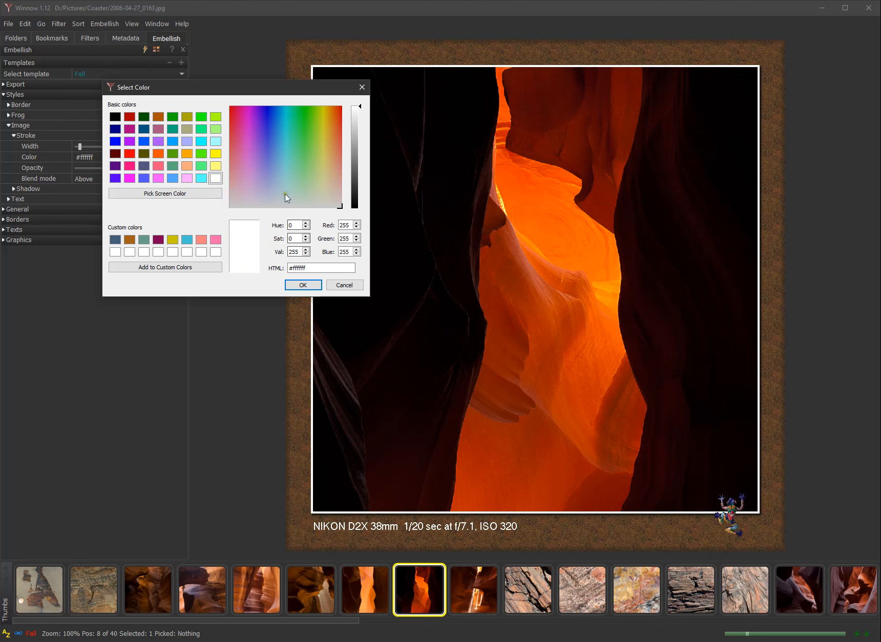
{"action": "left_click", "coordinate": [174, 194]}
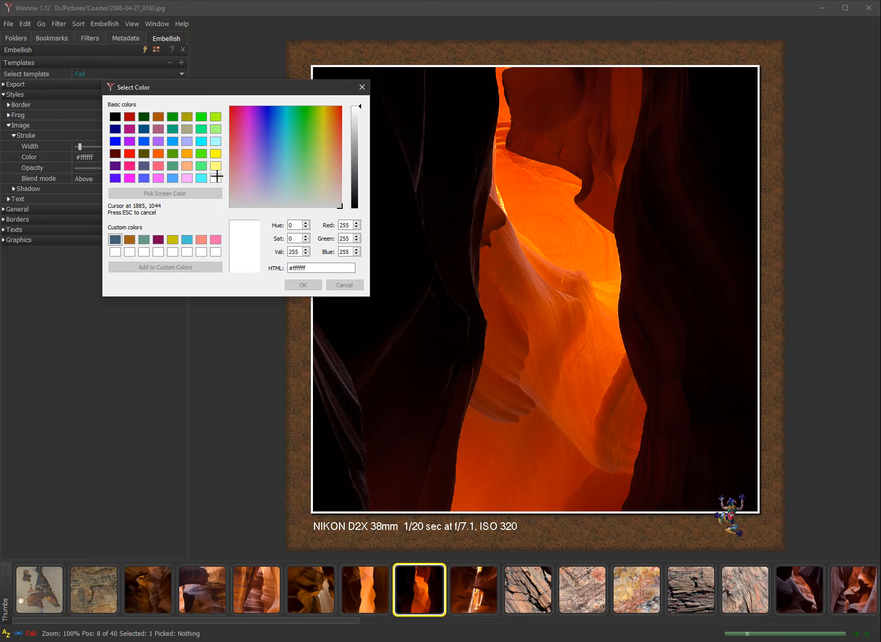
{"action": "left_click", "coordinate": [440, 238]}
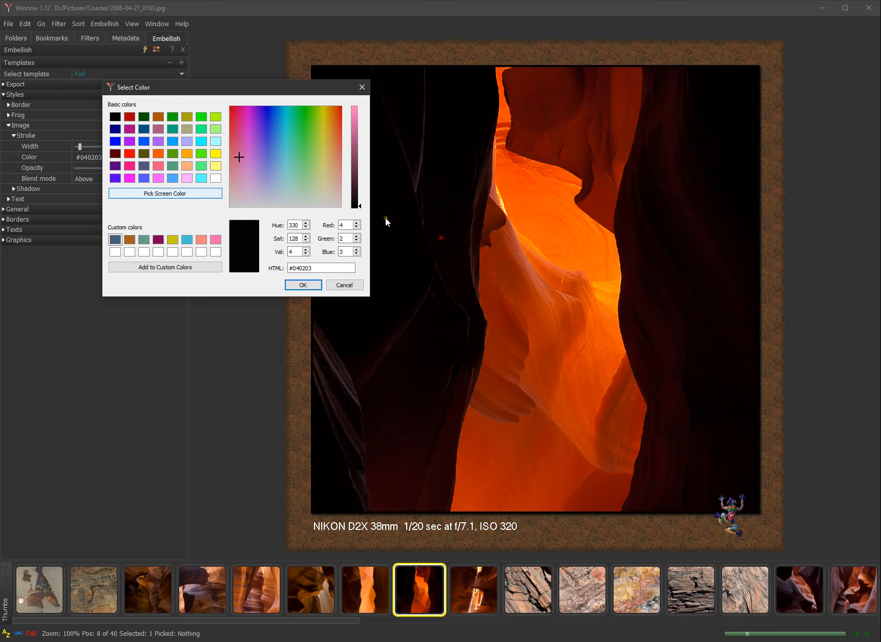
{"action": "left_click", "coordinate": [215, 178]}
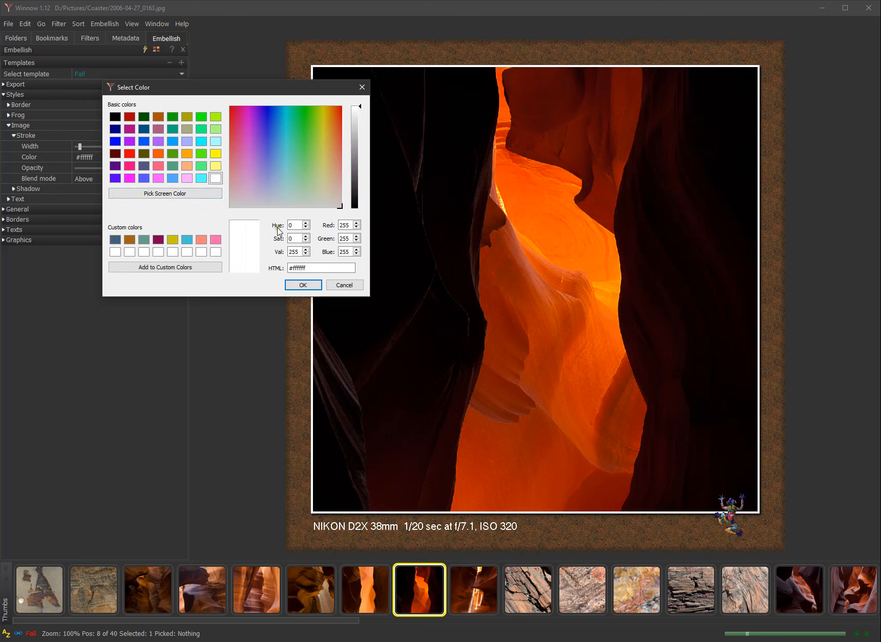
{"action": "left_click", "coordinate": [299, 285]}
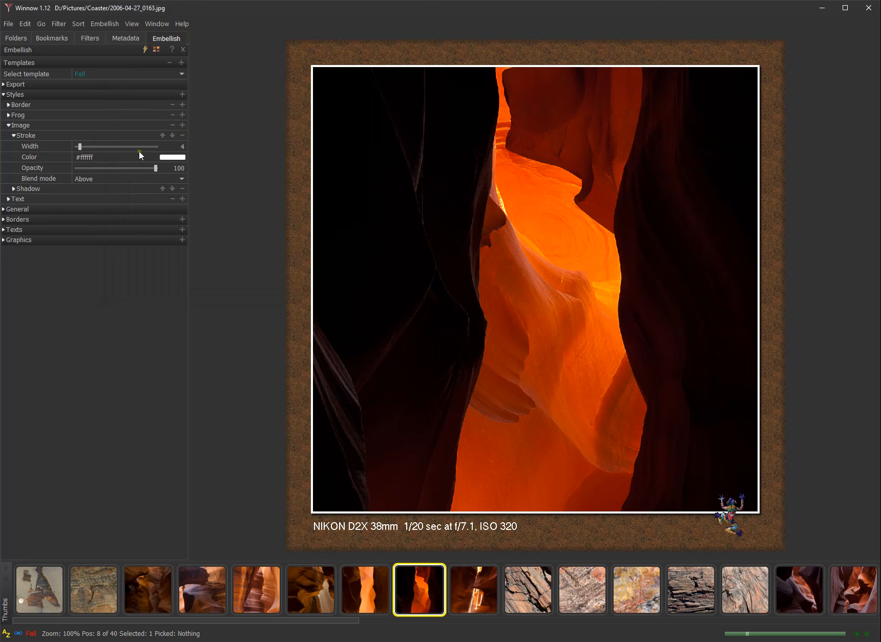
Set the Image style's stroke width to 2.
{"action": "double_click", "coordinate": [183, 147]}
{"action": "key", "text": "Tab"}
{"action": "left_click", "coordinate": [209, 254]}
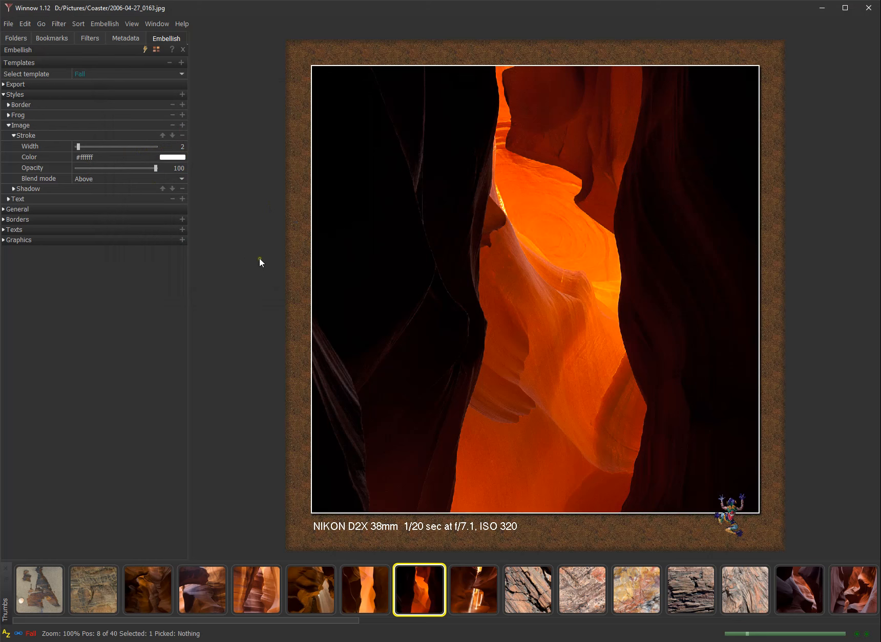